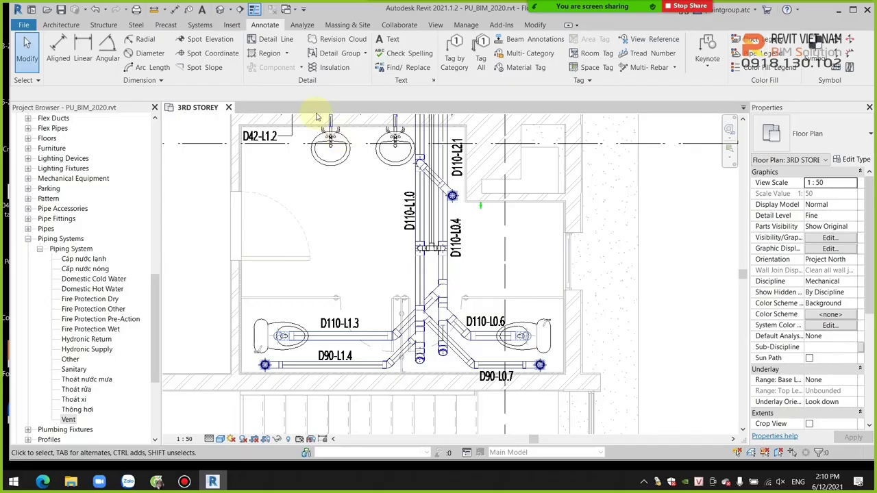
# - Switch to the Systems tab to show the plumbing and piping tools
pyautogui.click(200, 25)
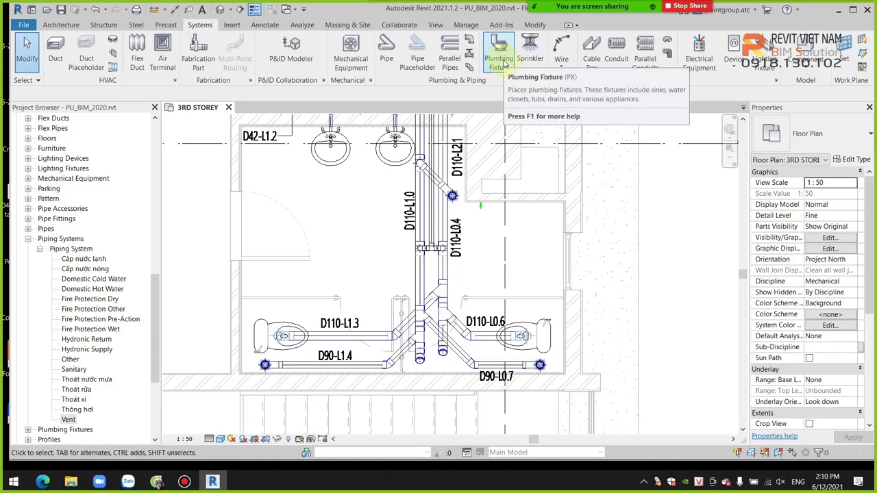
# - Start a plumbing fixture, search 'xí' and choose the Water_Closet-TOTO-Eco_Nexus-CST794EF type
pyautogui.click(499, 55)
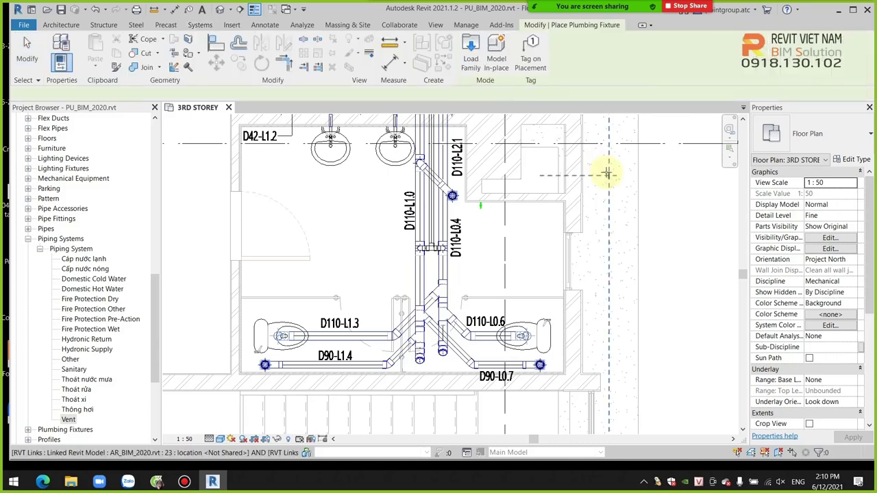
pyautogui.click(806, 144)
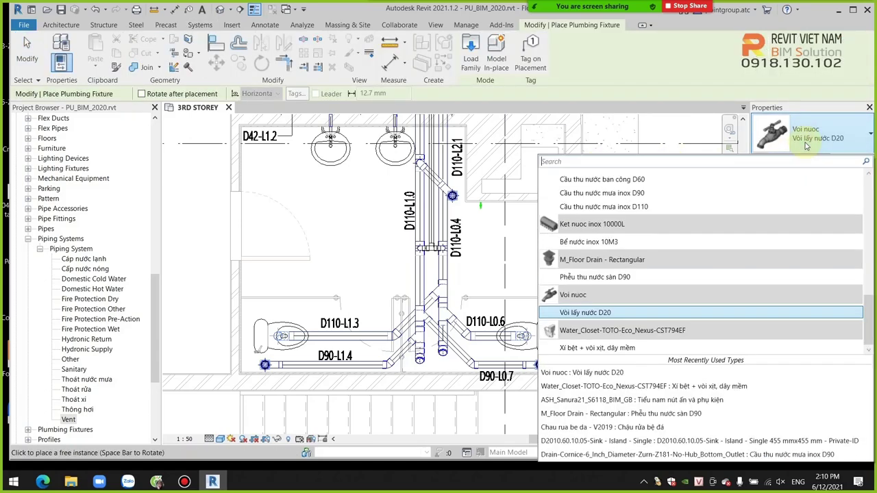
pyautogui.scroll(2, 788, 171)
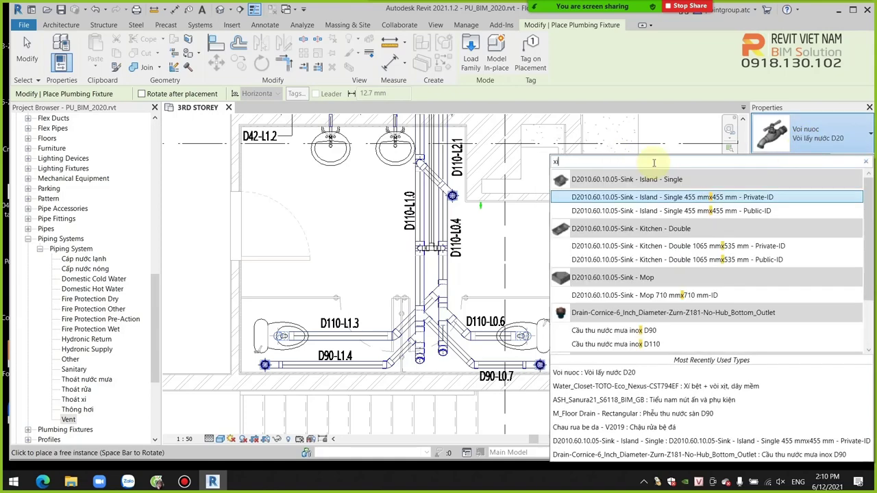
pyautogui.write('xí')
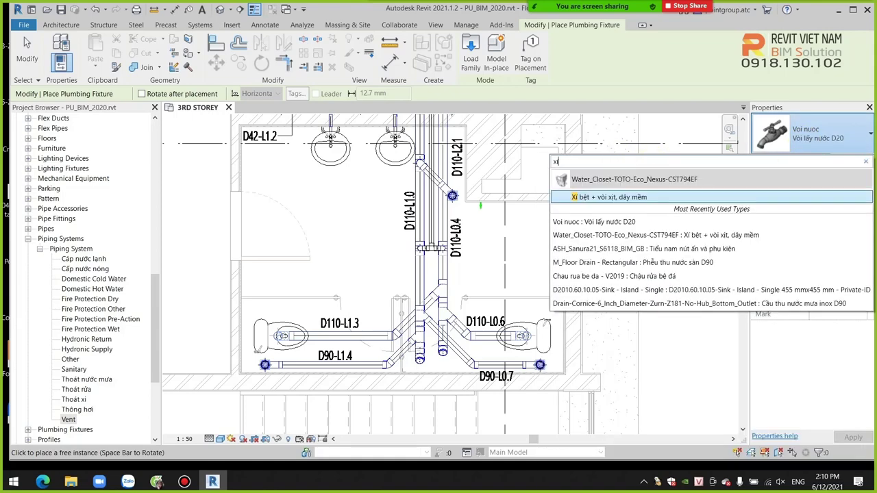
pyautogui.moveTo(608, 197)
pyautogui.click(644, 197)
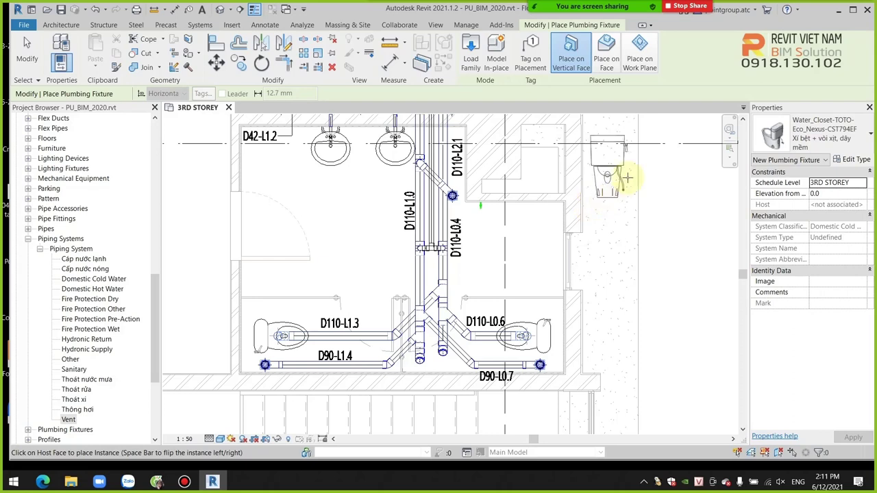
pyautogui.click(634, 141)
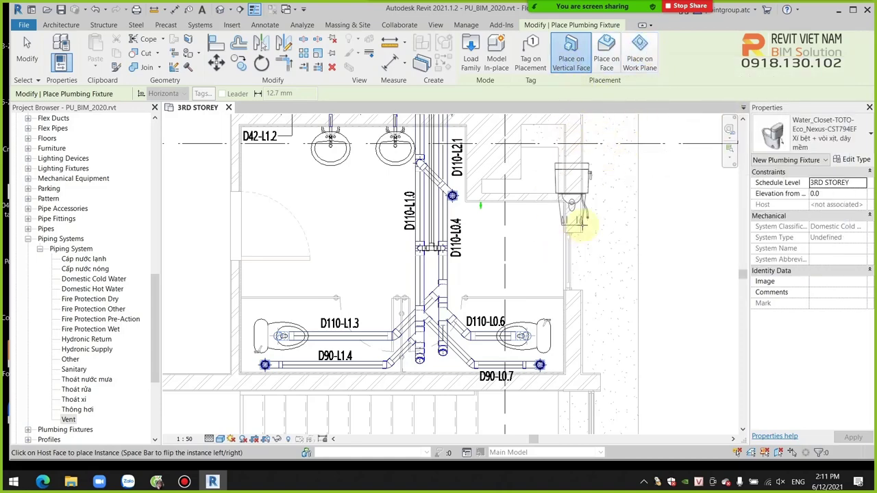
pyautogui.scroll(1, 600, 240)
pyautogui.scroll(1, 505, 242)
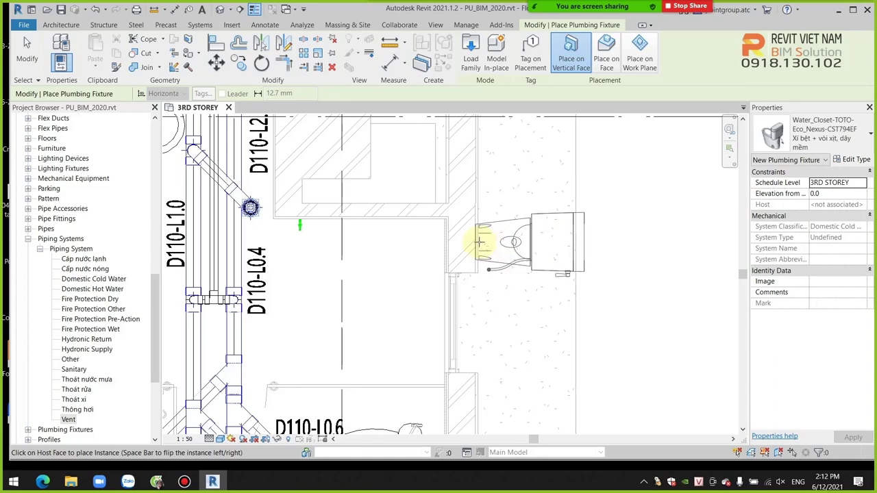
pyautogui.scroll(1, 482, 241)
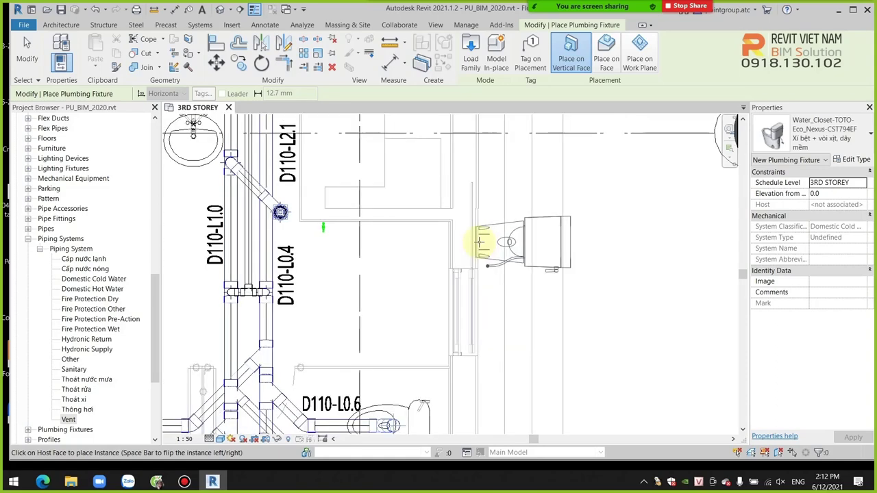
pyautogui.scroll(-1, 482, 241)
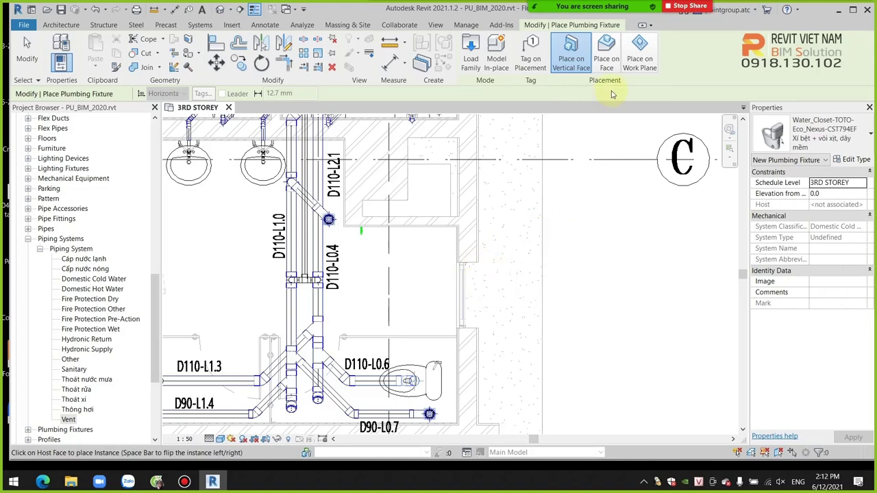
# - Switch the water closet placement to Place on Face with the restroom in view
pyautogui.click(606, 53)
pyautogui.moveTo(372, 283); pyautogui.dragTo(468, 285, button='middle')
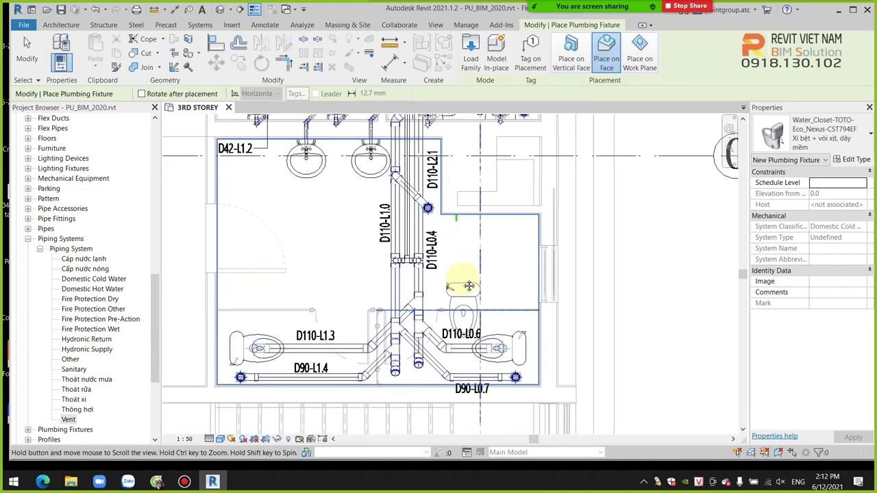
pyautogui.scroll(2, 331, 272)
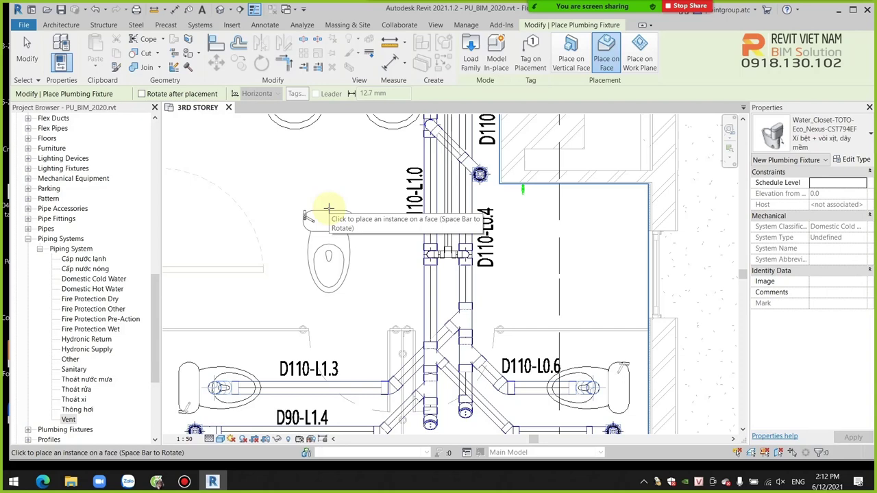
pyautogui.click(329, 208)
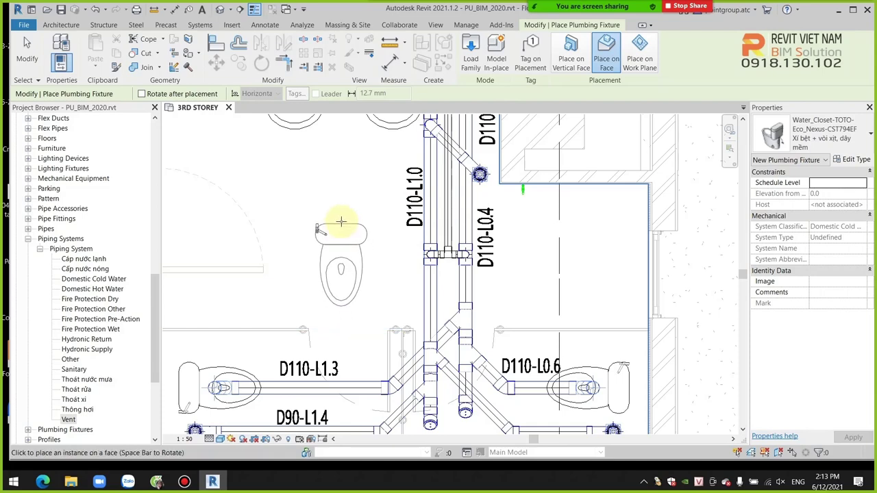
# - Rotate the water closet preview 90° to the needed orientation
pyautogui.scroll(2, 341, 221)
pyautogui.scroll(-3, 337, 221)
pyautogui.scroll(2, 335, 221)
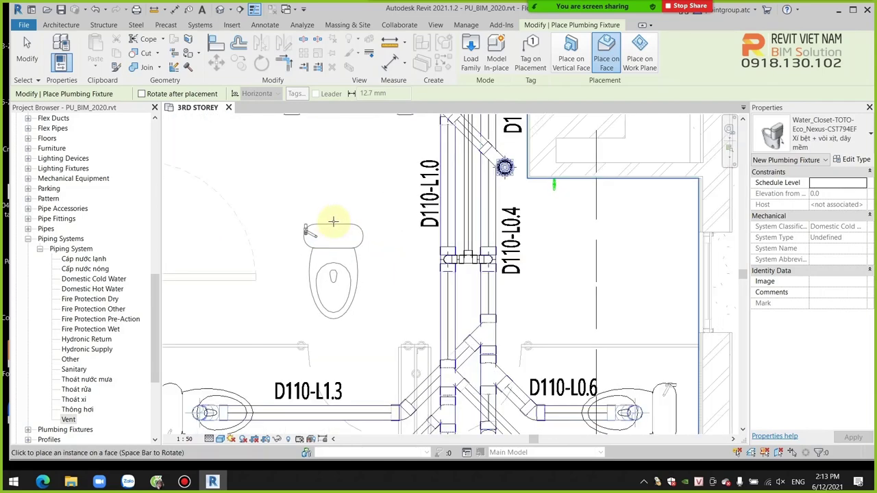
pyautogui.scroll(-2, 333, 221)
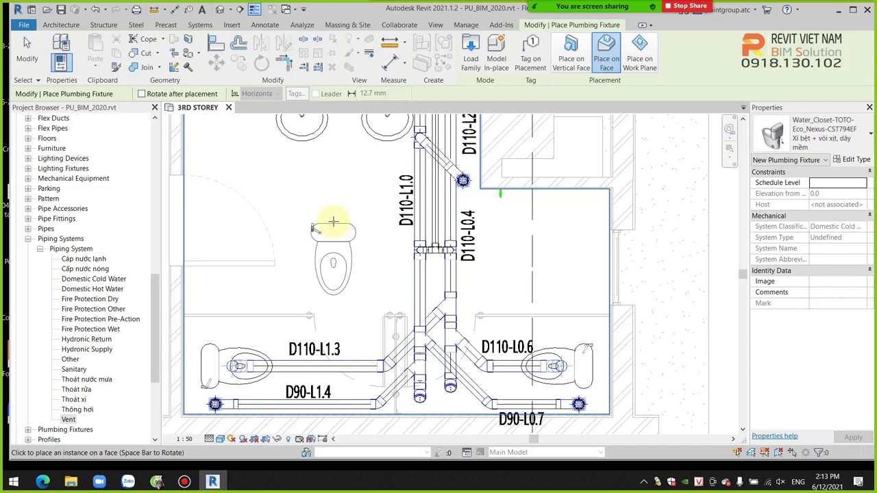
pyautogui.press('space')
pyautogui.press('space')
pyautogui.press('space')
pyautogui.press('space')
pyautogui.press('space')
# - Place the first TOTO water closet at the end of drain D110-L1.3
pyautogui.click(320, 237)
pyautogui.scroll(1, 248, 342)
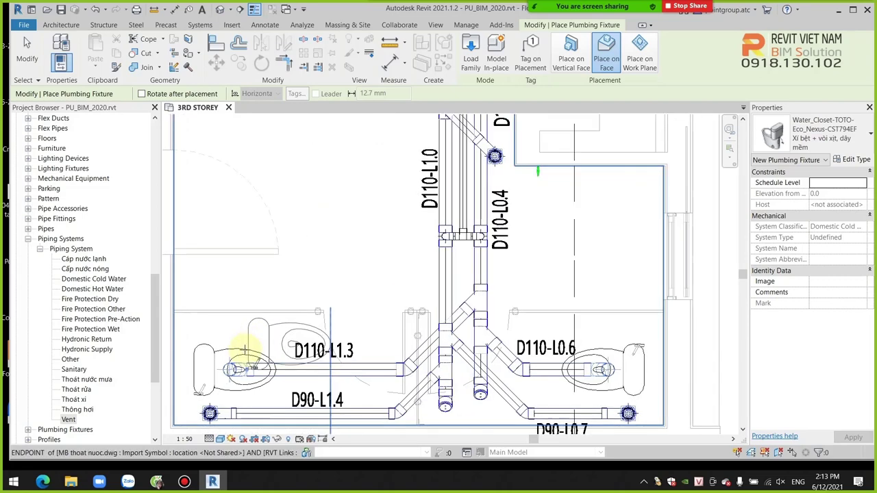
pyautogui.scroll(2, 278, 315)
pyautogui.scroll(2, 262, 317)
pyautogui.scroll(2, 263, 318)
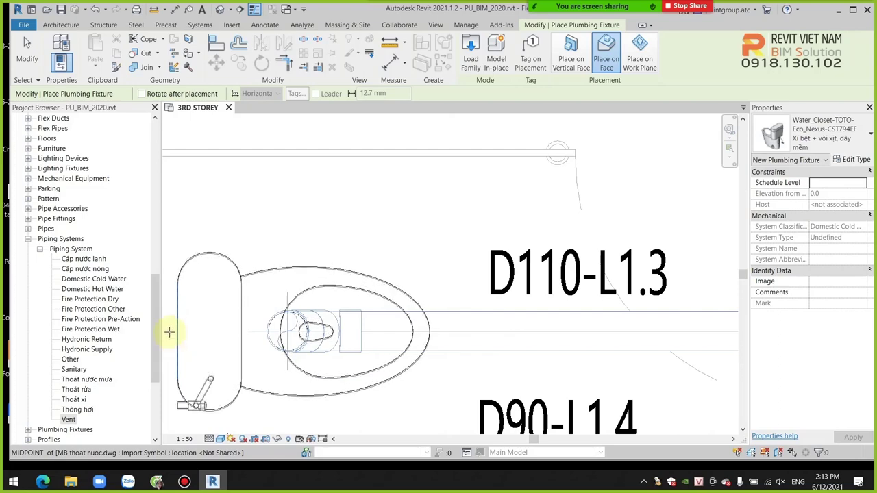
pyautogui.scroll(-2, 309, 249)
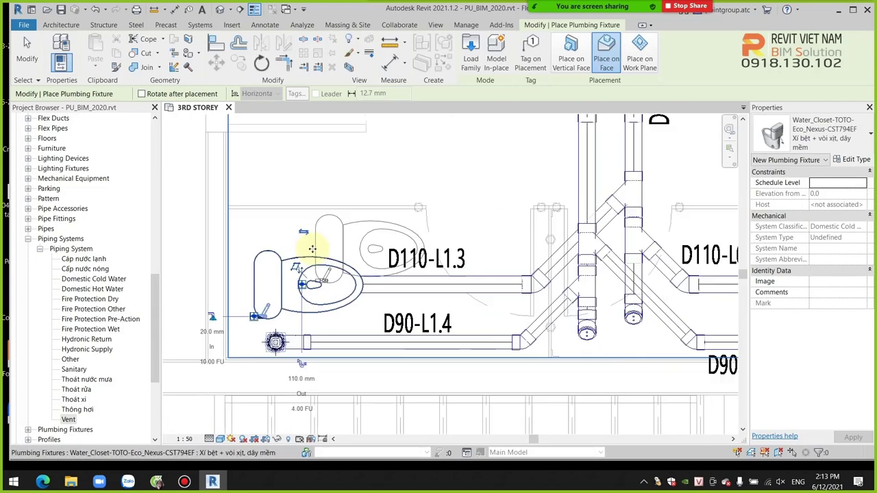
pyautogui.scroll(-2, 312, 249)
pyautogui.scroll(2, 607, 277)
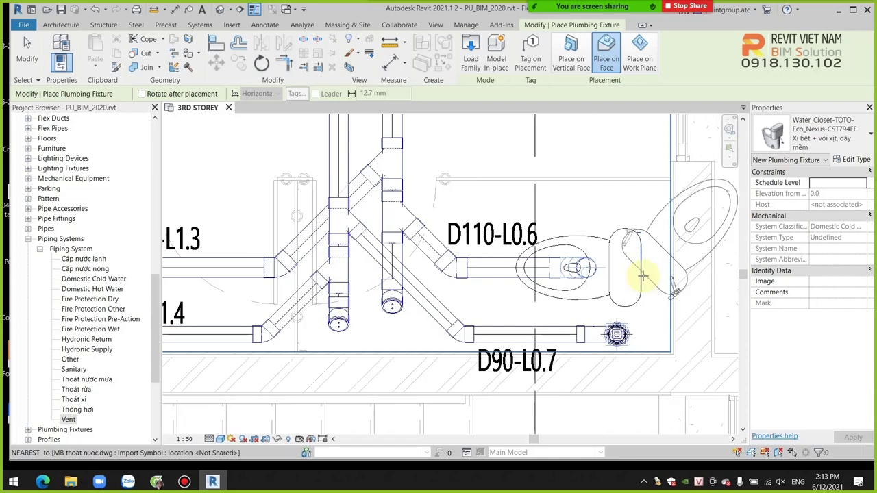
pyautogui.scroll(1, 647, 274)
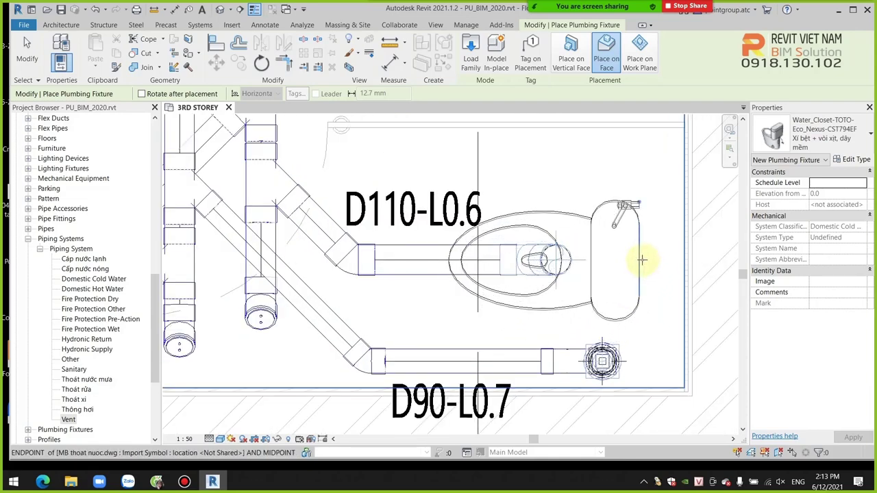
# - Place the second TOTO water closet at the end of drain D110-L0.6
pyautogui.click(641, 261)
pyautogui.scroll(-2, 644, 257)
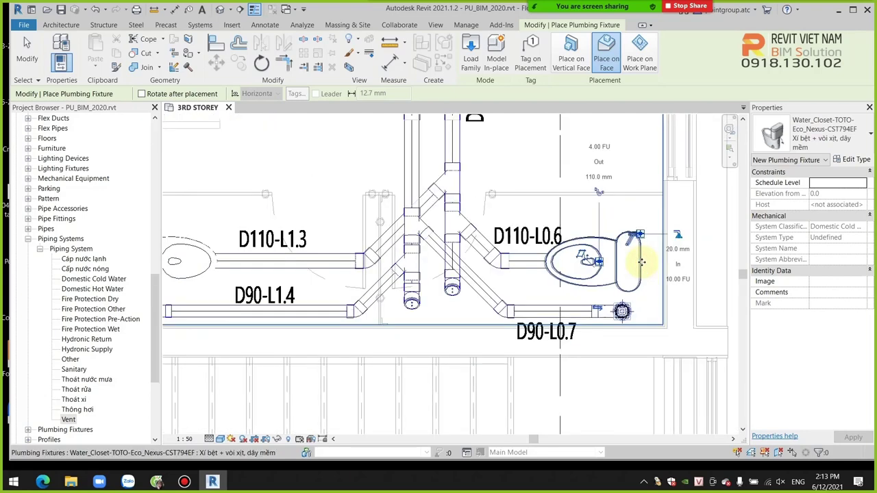
pyautogui.scroll(-1, 617, 260)
pyautogui.scroll(-1, 569, 257)
pyautogui.scroll(-1, 558, 226)
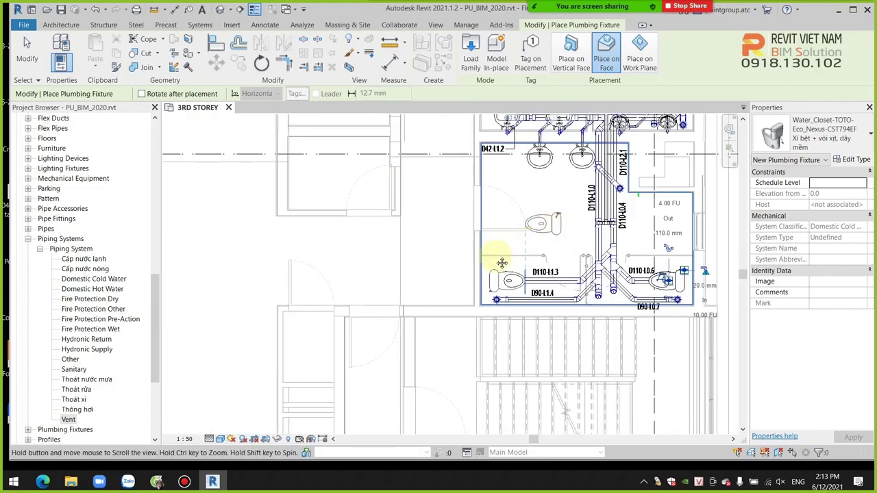
pyautogui.scroll(-1, 499, 258)
pyautogui.scroll(-2, 470, 274)
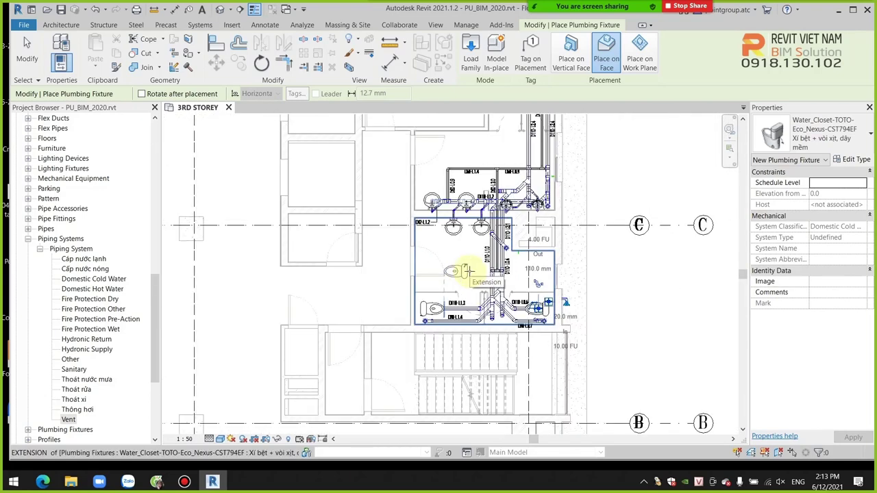
pyautogui.press('Escape')
pyautogui.scroll(1, 479, 280)
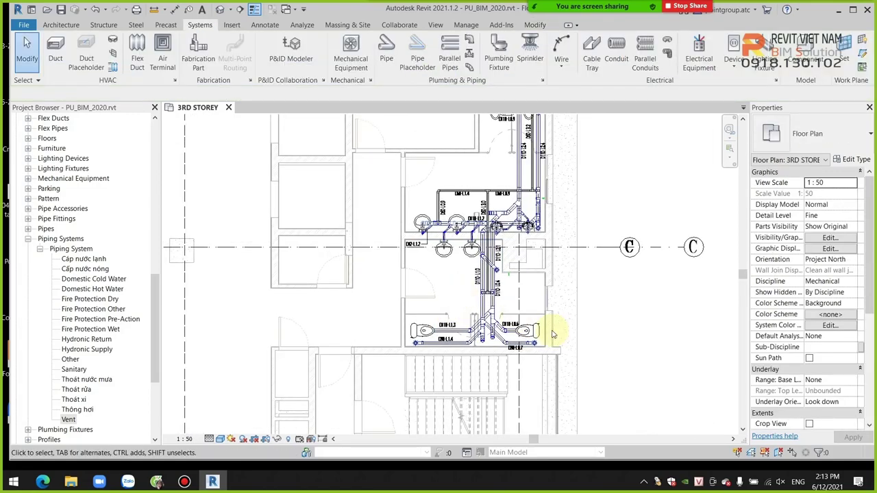
pyautogui.scroll(2, 496, 231)
pyautogui.scroll(2, 483, 274)
pyautogui.scroll(-2, 519, 352)
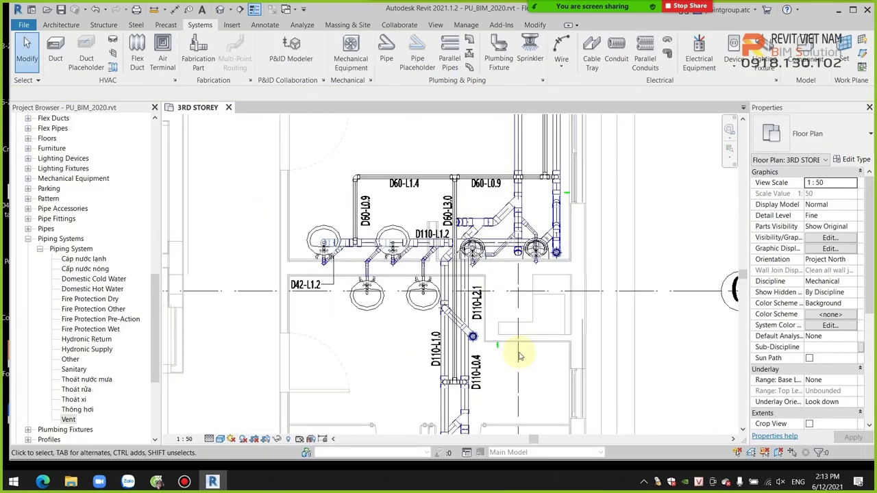
pyautogui.scroll(1, 412, 288)
pyautogui.scroll(1, 411, 289)
pyautogui.scroll(1, 438, 260)
pyautogui.moveTo(518, 290)
pyautogui.mouseDown(button='middle')
pyautogui.moveTo(482, 294)
pyautogui.moveTo(455, 233)
pyautogui.mouseUp(button='middle')
pyautogui.scroll(1, 481, 293)
pyautogui.scroll(1, 456, 280)
pyautogui.scroll(1, 463, 288)
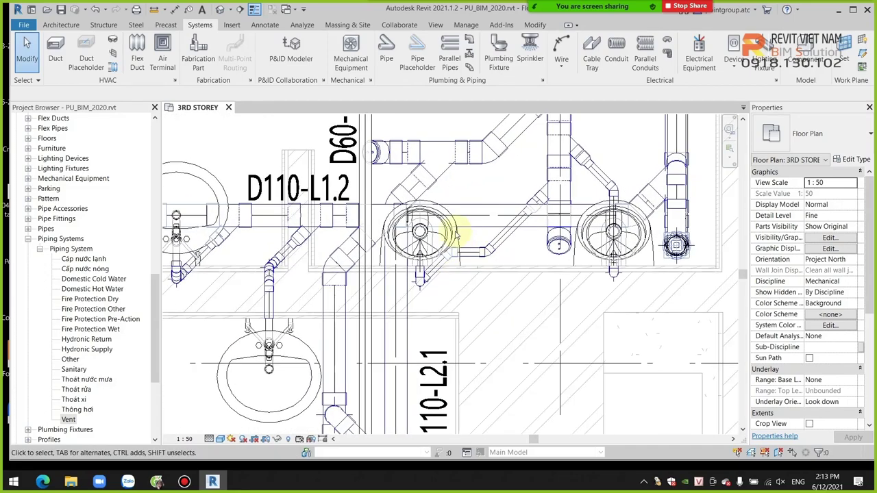
pyautogui.scroll(-4, 455, 233)
pyautogui.scroll(-2, 508, 251)
pyautogui.moveTo(509, 250); pyautogui.dragTo(515, 240, button='middle')
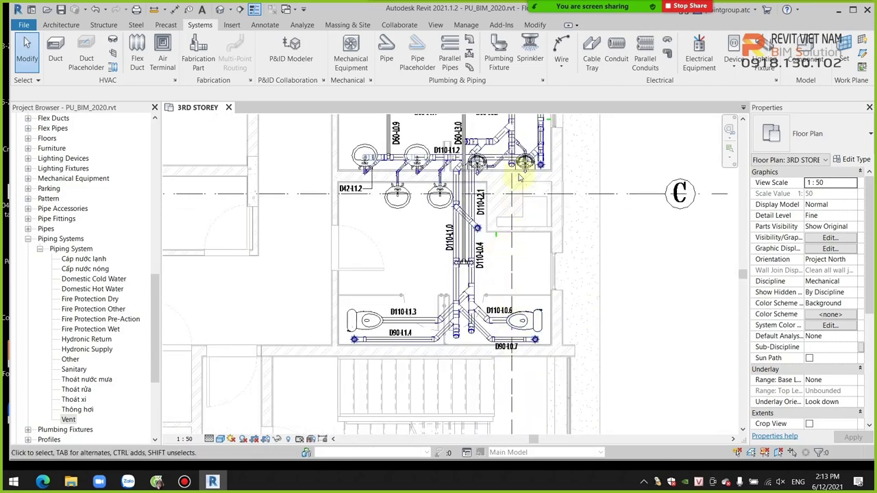
pyautogui.scroll(1, 519, 178)
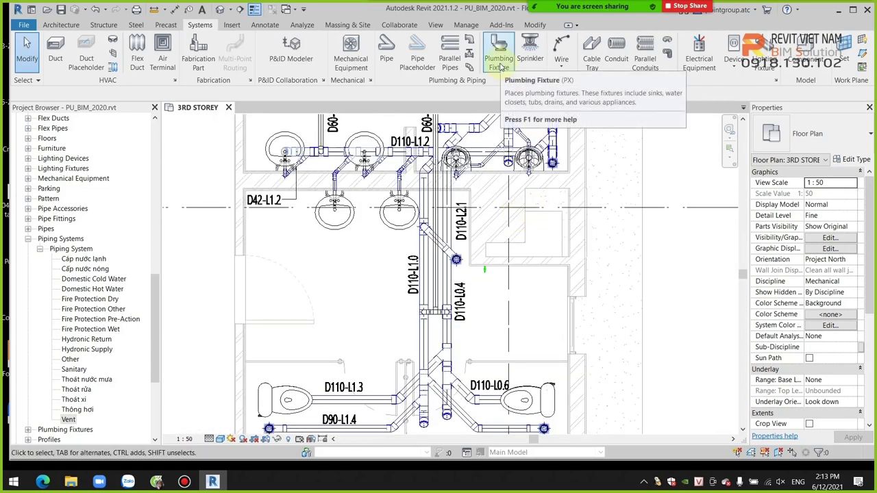
# - Start a plumbing fixture, search 'tiểu' and choose the ASH_Sanura21_S6118_BIM_GB urinal type
pyautogui.click(502, 67)
pyautogui.click(830, 143)
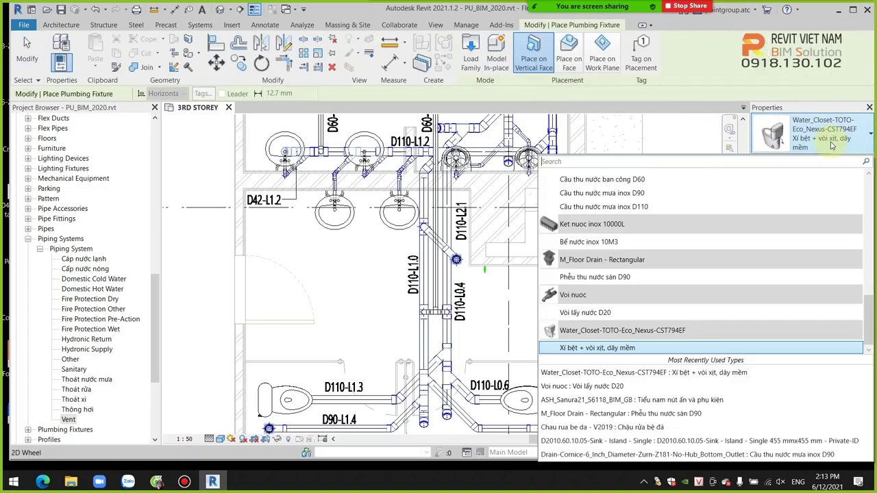
pyautogui.write('tiể')
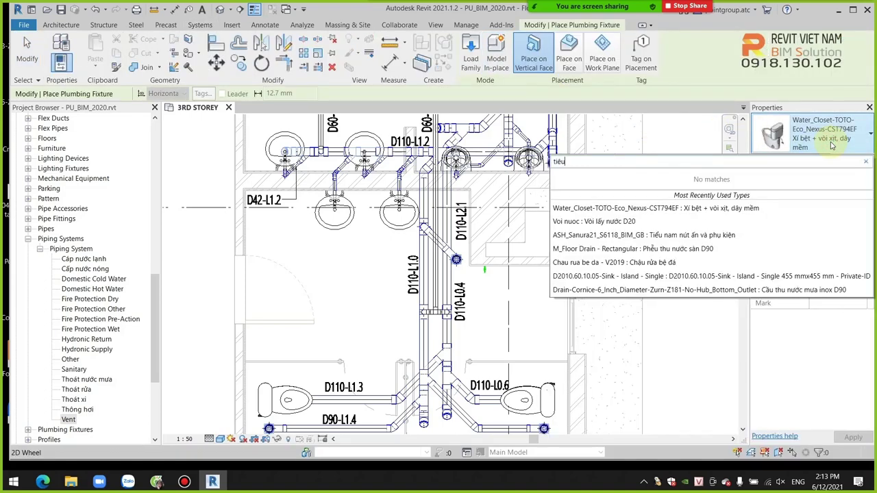
pyautogui.write('u')
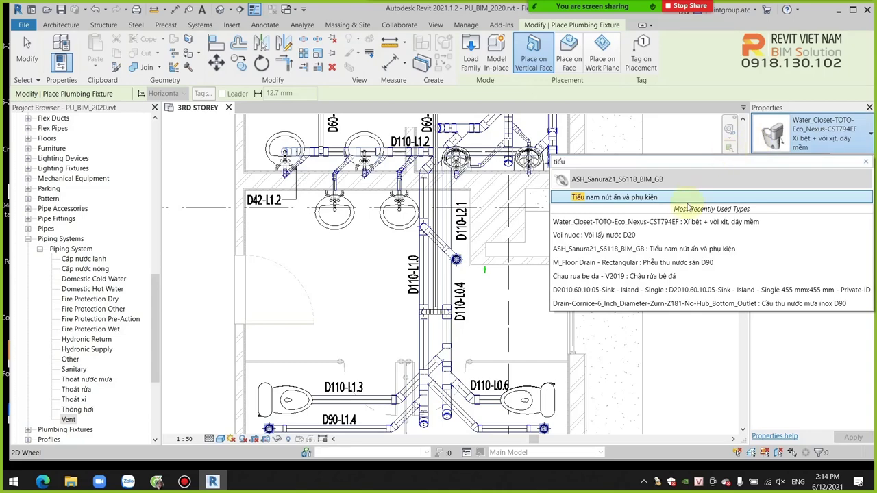
pyautogui.click(686, 198)
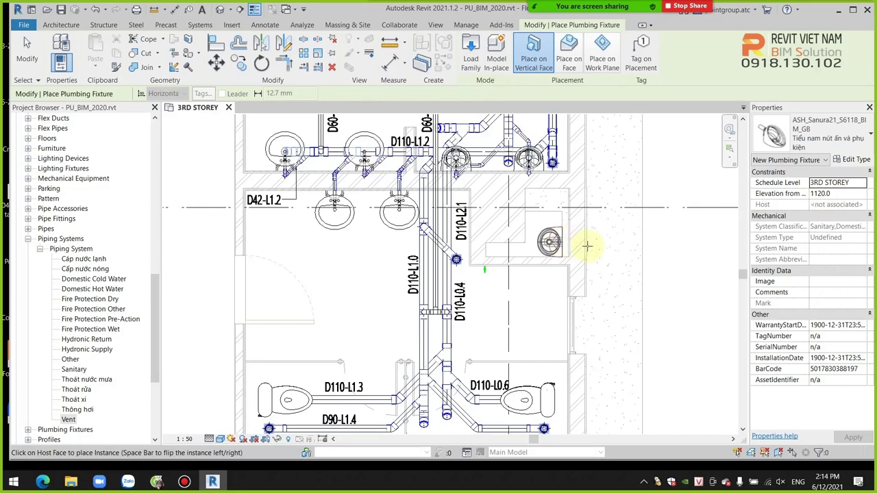
# - Place an ASH_Sanura21_S6118_BIM_GB urinal against the upper restroom wall
pyautogui.moveTo(655, 292)
pyautogui.mouseDown(button='middle')
pyautogui.moveTo(631, 306)
pyautogui.moveTo(591, 225)
pyautogui.mouseUp(button='middle')
pyautogui.scroll(3, 426, 195)
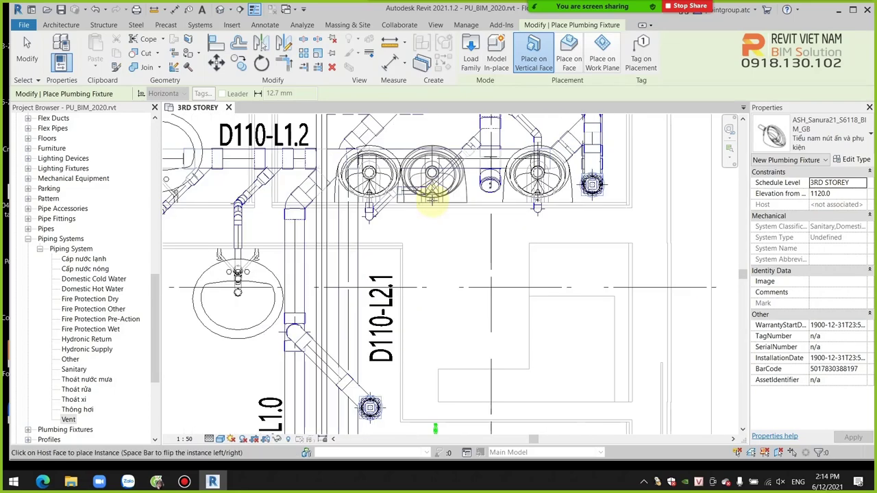
pyautogui.scroll(2, 377, 196)
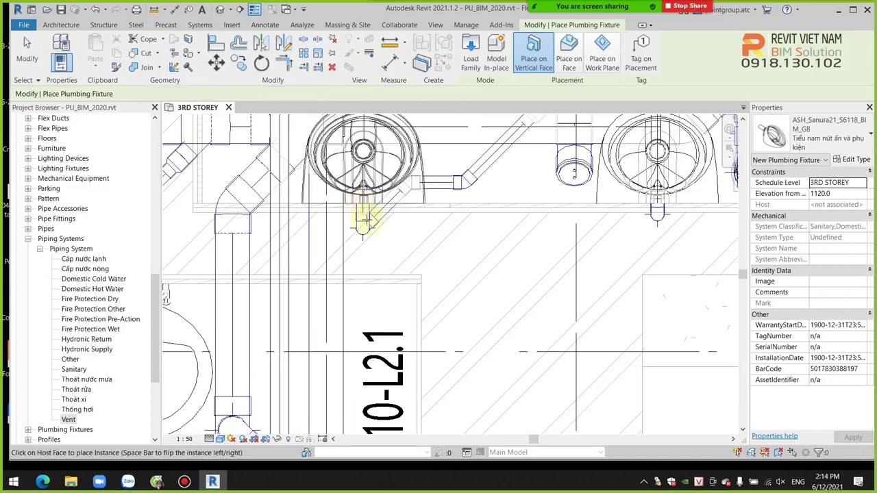
pyautogui.click(363, 205)
pyautogui.scroll(-2, 366, 226)
pyautogui.scroll(2, 526, 206)
pyautogui.scroll(2, 534, 205)
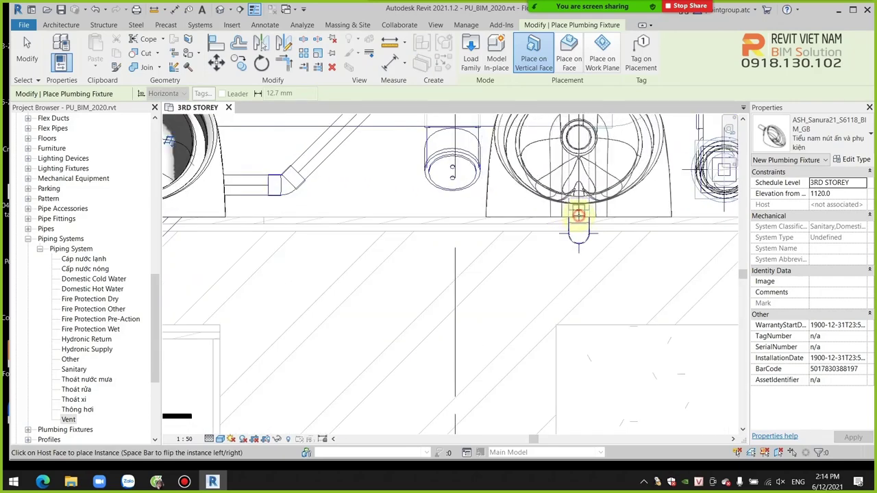
pyautogui.scroll(-2, 533, 260)
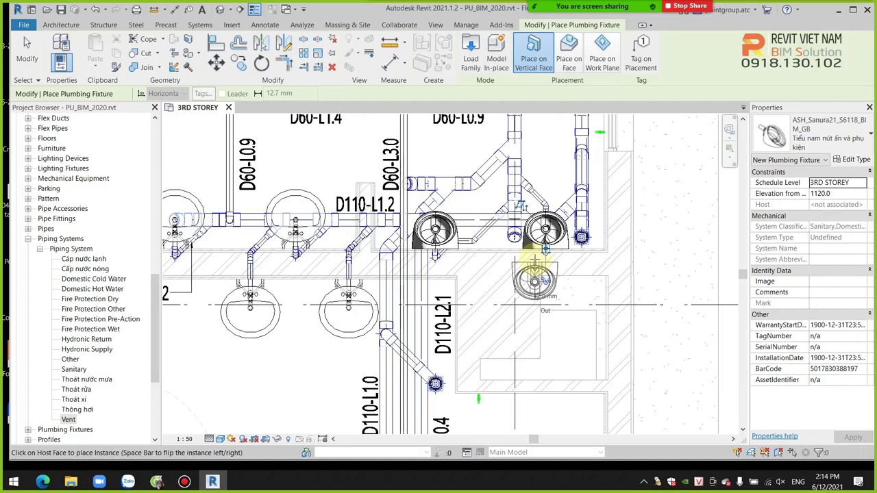
pyautogui.scroll(-1, 533, 260)
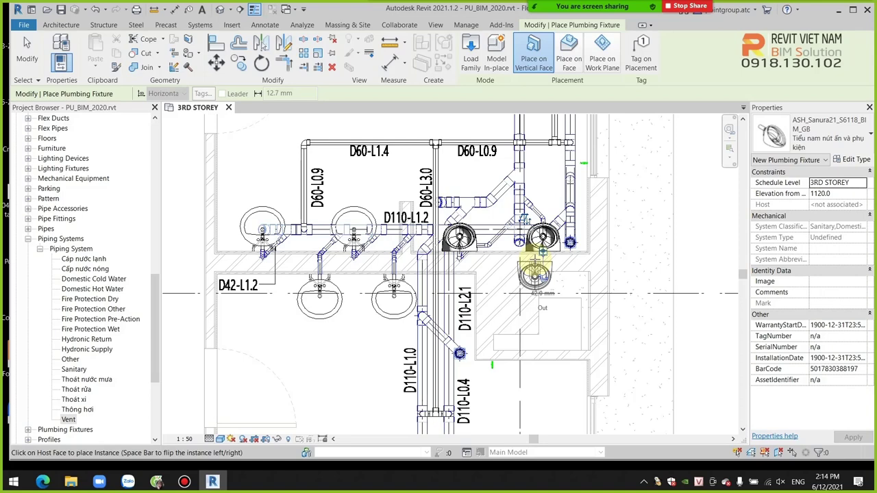
pyautogui.scroll(1, 534, 264)
pyautogui.scroll(-1, 534, 264)
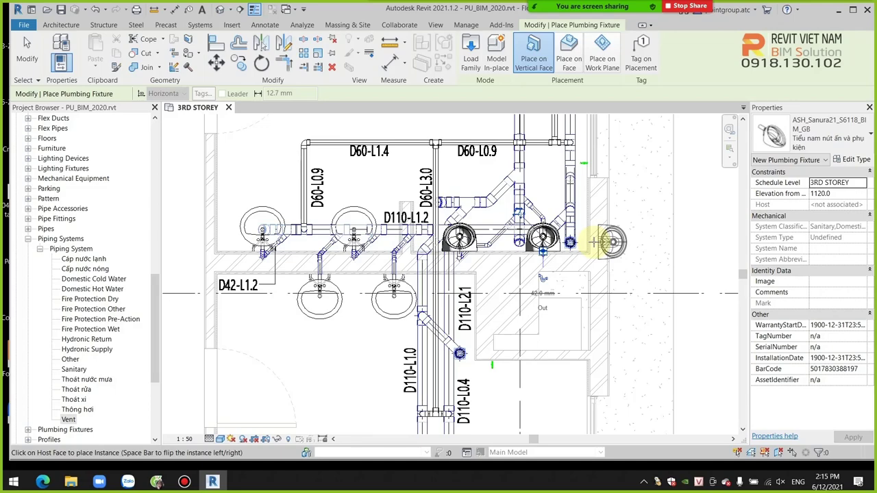
# - End urinal placement and zoom around to check the two placed urinals
pyautogui.press('Escape')
pyautogui.scroll(-3, 587, 290)
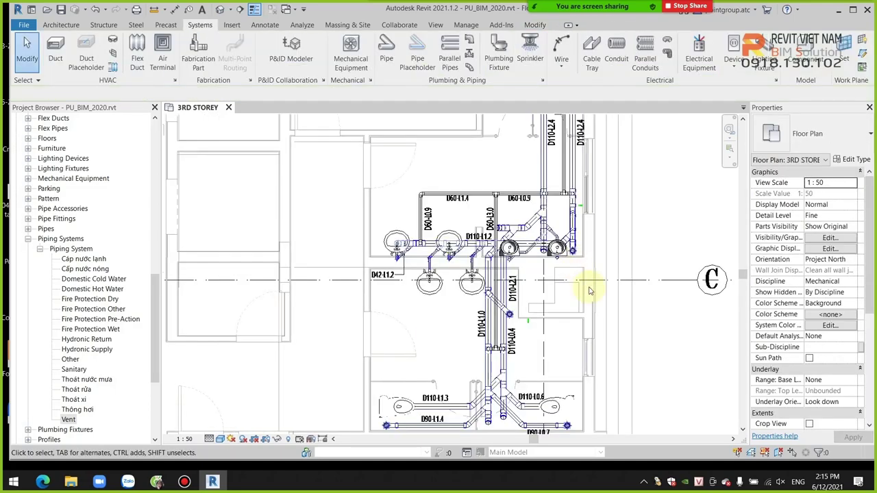
pyautogui.scroll(1, 489, 283)
pyautogui.scroll(1, 492, 318)
pyautogui.scroll(1, 479, 321)
pyautogui.scroll(1, 470, 323)
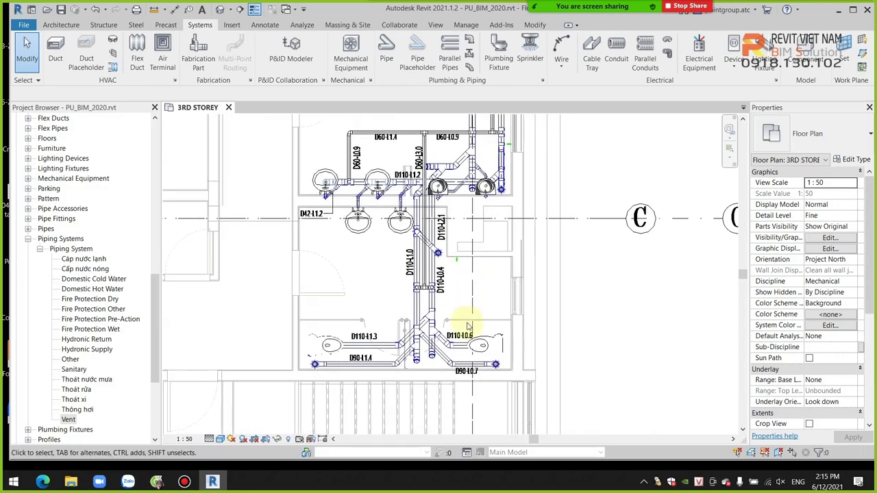
pyautogui.scroll(1, 464, 333)
pyautogui.scroll(1, 421, 359)
pyautogui.scroll(-3, 346, 308)
pyautogui.scroll(1, 339, 286)
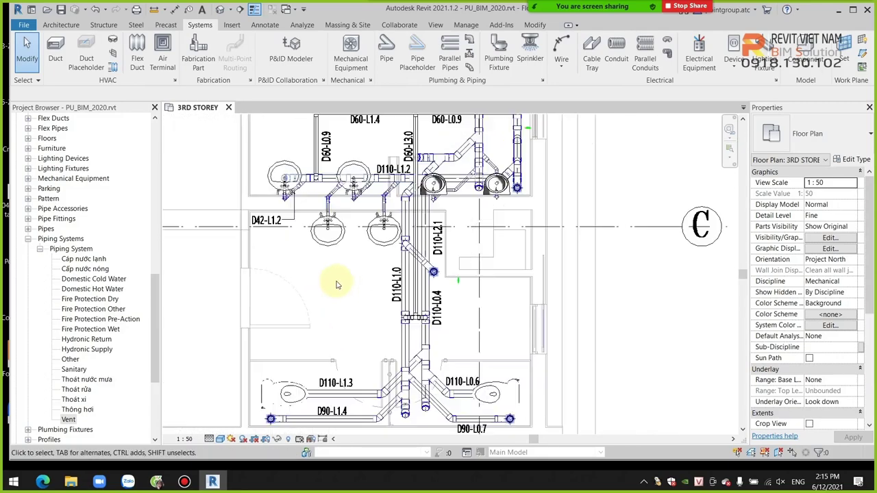
pyautogui.scroll(1, 339, 296)
pyautogui.scroll(1, 345, 316)
pyautogui.scroll(-1, 363, 304)
pyautogui.scroll(-1, 438, 298)
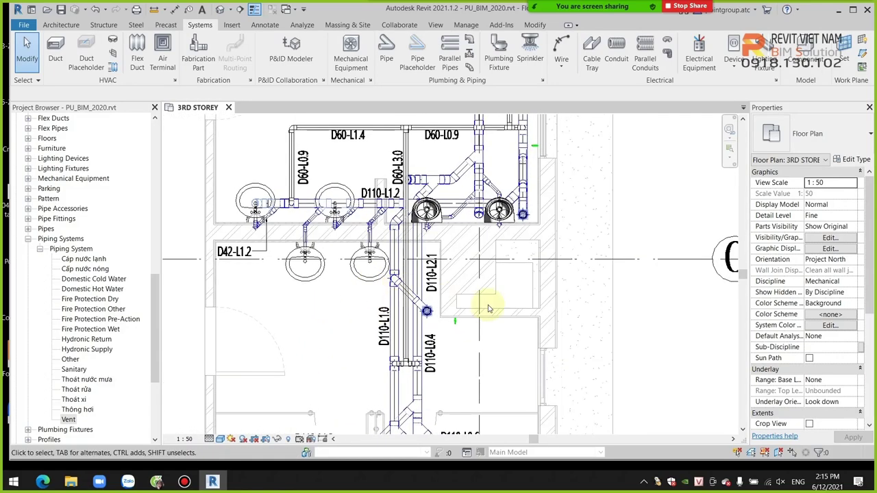
pyautogui.scroll(1, 473, 274)
pyautogui.scroll(-1, 459, 288)
pyautogui.scroll(1, 456, 329)
pyautogui.scroll(1, 383, 288)
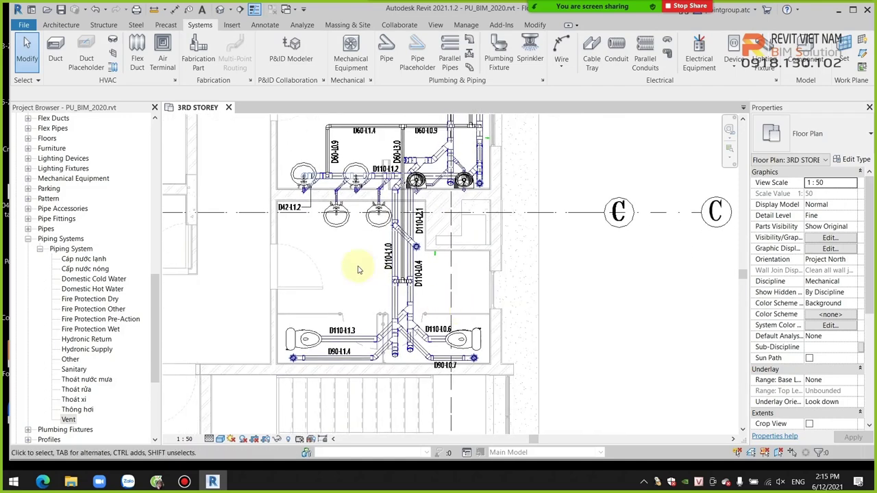
pyautogui.scroll(1, 363, 287)
pyautogui.scroll(1, 370, 308)
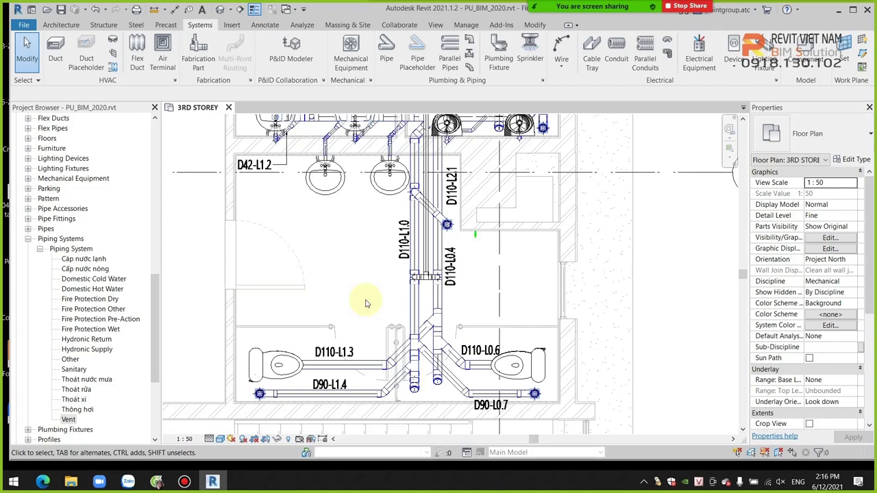
pyautogui.scroll(-2, 363, 300)
# - Pan down to inspect the stair area below the restroom
pyautogui.moveTo(362, 292); pyautogui.dragTo(349, 274, button='middle')
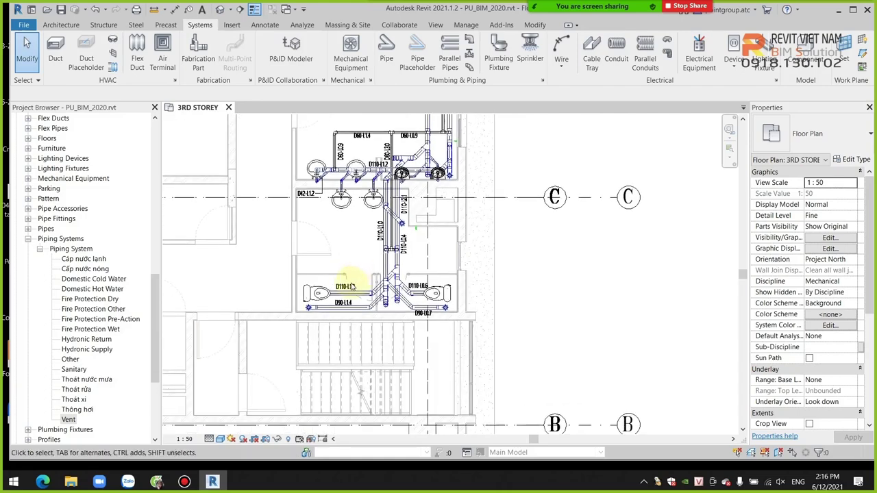
pyautogui.scroll(1, 350, 339)
pyautogui.moveTo(350, 338); pyautogui.dragTo(346, 336, button='middle')
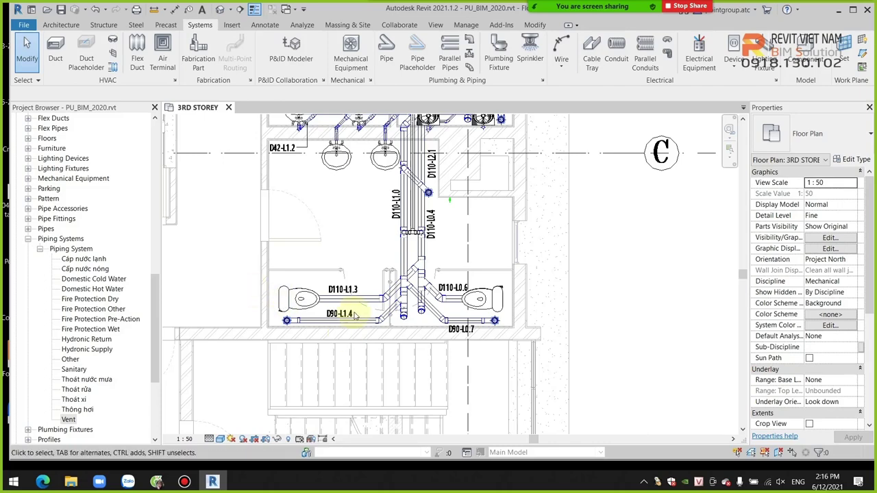
pyautogui.scroll(-2, 356, 295)
pyautogui.scroll(2, 349, 266)
pyautogui.scroll(1, 343, 296)
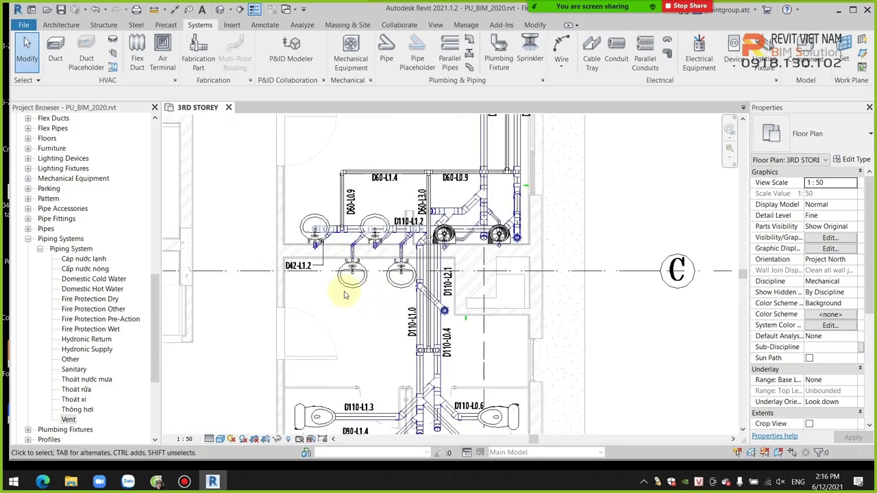
pyautogui.scroll(1, 349, 301)
pyautogui.scroll(1, 321, 301)
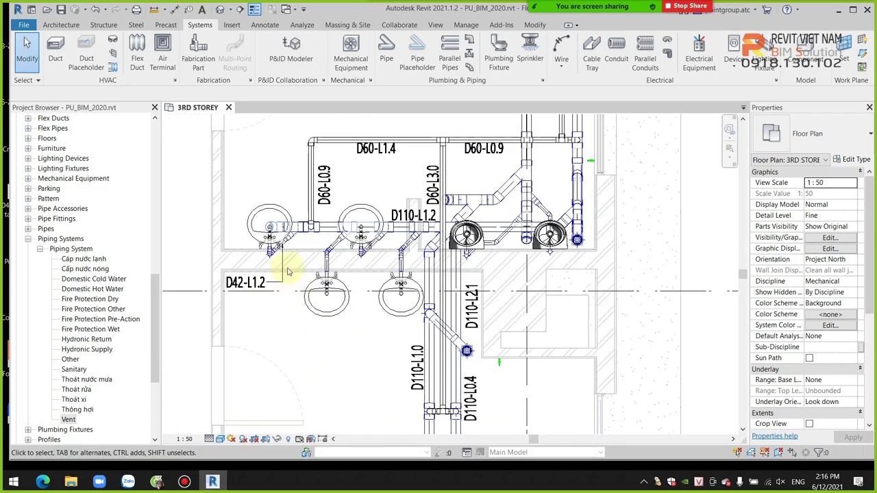
pyautogui.scroll(1, 271, 236)
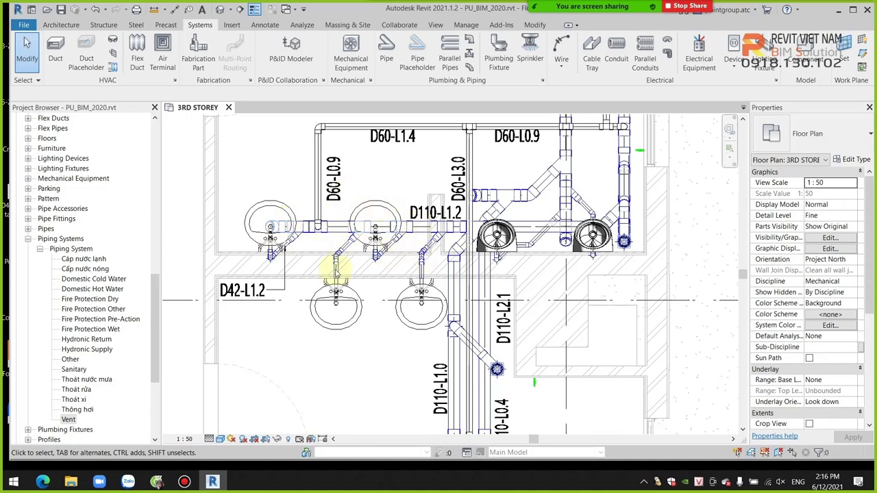
pyautogui.scroll(-2, 335, 273)
# - Recentre the view closely on the sinks and D110 stacks
pyautogui.moveTo(342, 309); pyautogui.dragTo(313, 265, button='middle')
pyautogui.scroll(2, 468, 296)
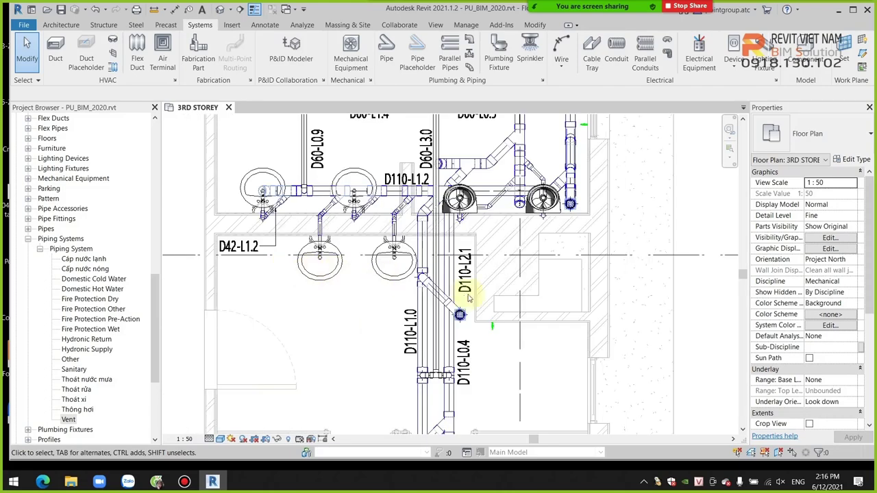
pyautogui.moveTo(401, 323); pyautogui.dragTo(342, 313, button='middle')
pyautogui.scroll(-3, 342, 313)
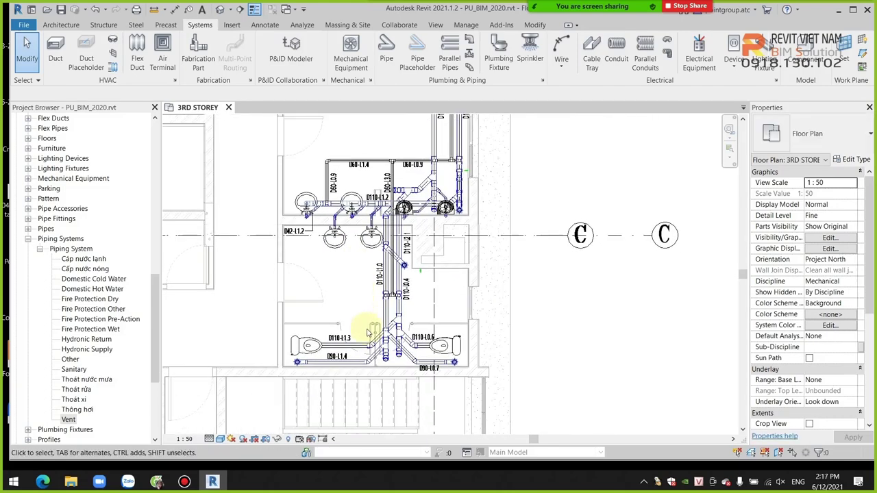
pyautogui.scroll(2, 368, 333)
pyautogui.moveTo(385, 360); pyautogui.dragTo(391, 313, button='middle')
pyautogui.scroll(2, 391, 313)
pyautogui.moveTo(381, 280)
pyautogui.mouseDown(button='middle')
pyautogui.moveTo(381, 311)
pyautogui.moveTo(293, 228)
pyautogui.mouseUp(button='middle')
pyautogui.scroll(-2, 348, 274)
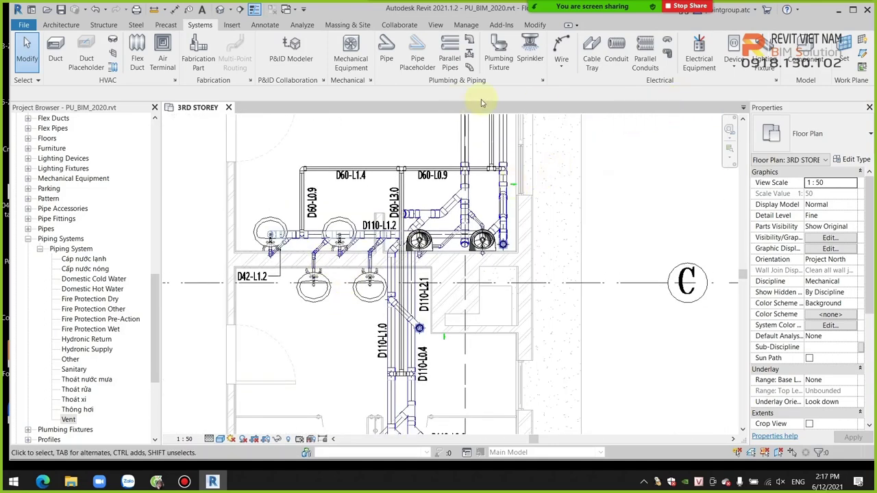
# - Start a plumbing fixture and choose the Chau rua be da - V2019 : Chậu rửa bệ đá type
pyautogui.click(499, 53)
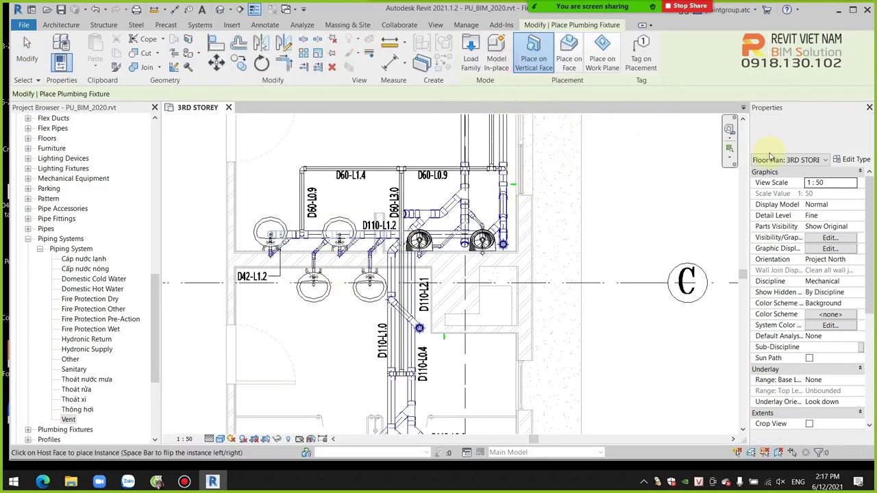
pyautogui.click(826, 139)
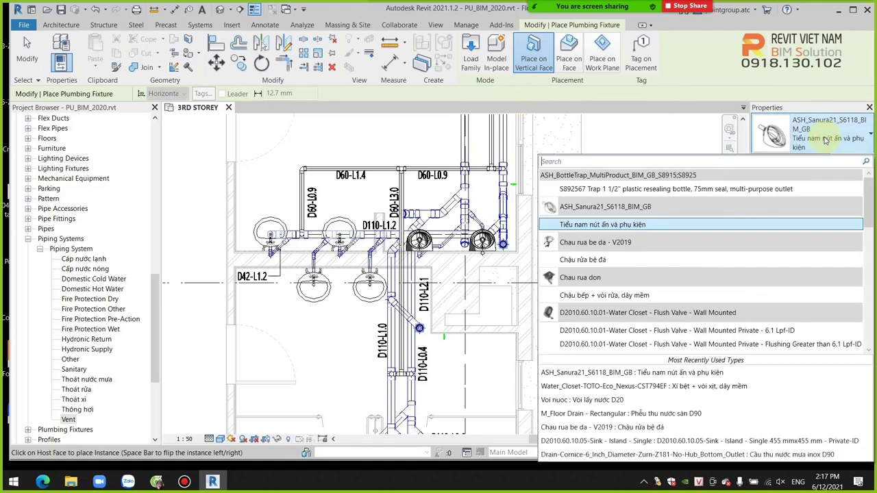
pyautogui.click(645, 263)
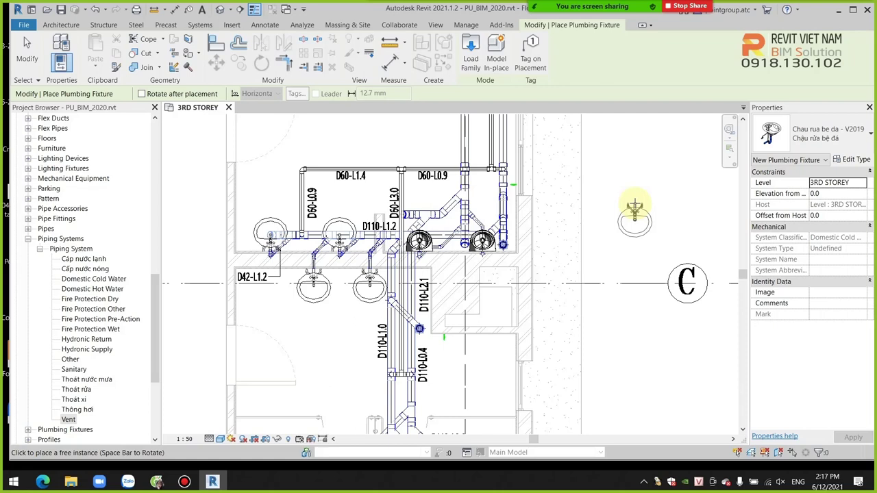
# - Set the washbasin's Elevation from Level to 600
pyautogui.click(827, 195)
pyautogui.write('00')
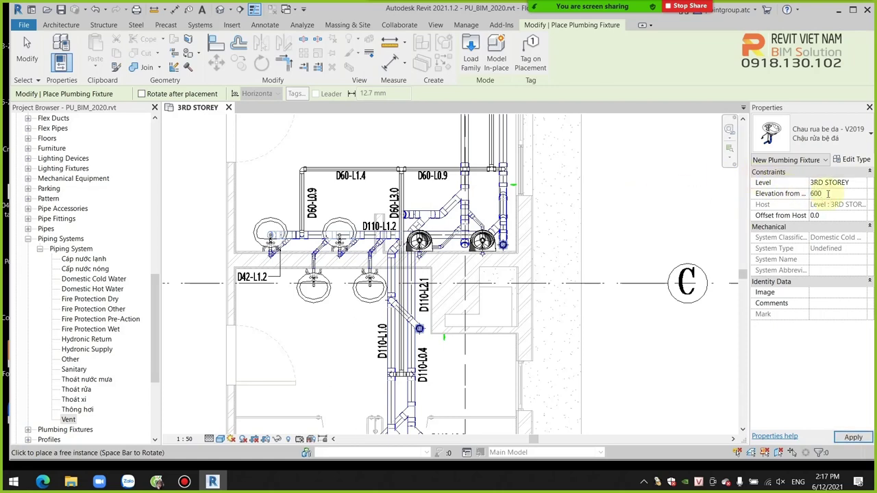
pyautogui.scroll(1, 274, 187)
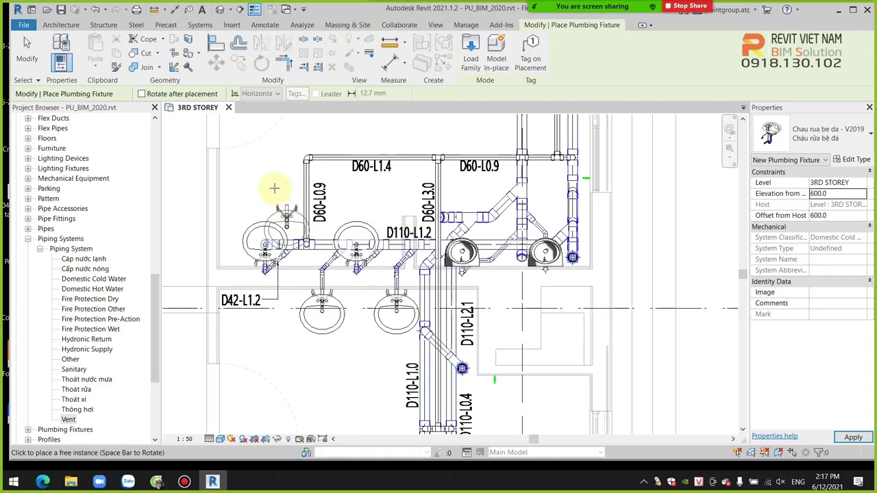
pyautogui.scroll(1, 272, 183)
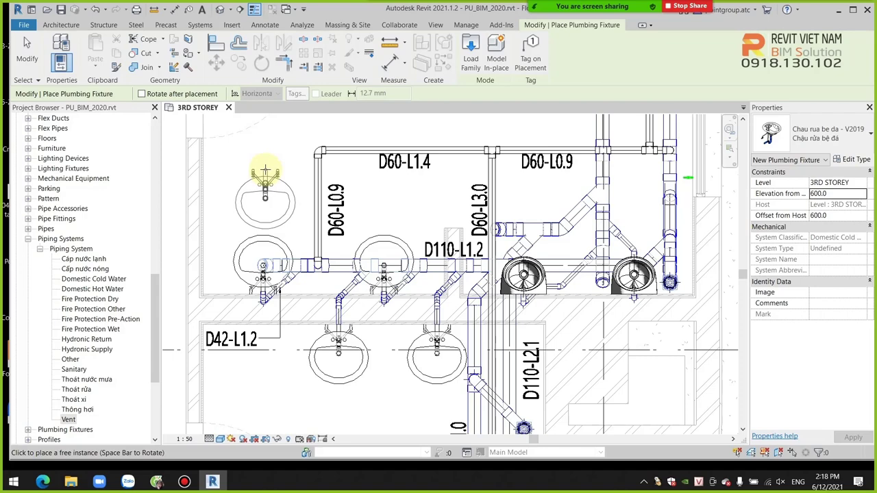
# - Flip the washbasin preview to face the opposite direction
pyautogui.press('space')
pyautogui.press('space')
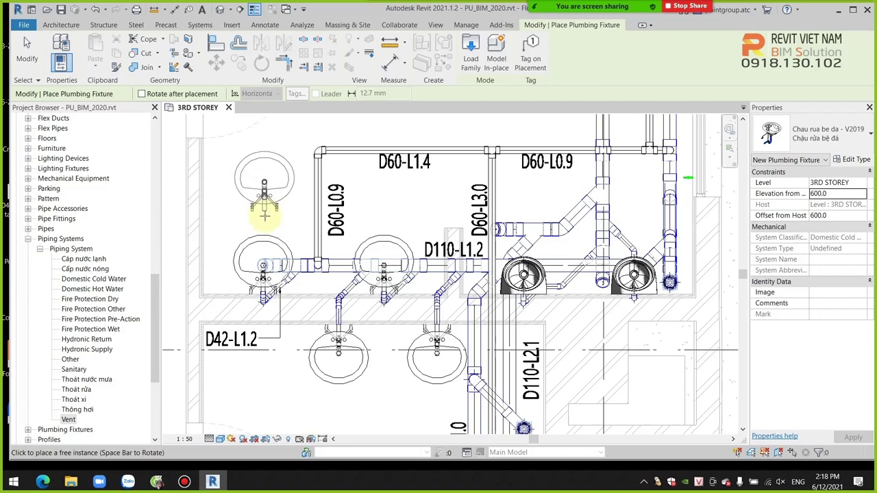
pyautogui.scroll(2, 264, 218)
pyautogui.scroll(2, 265, 217)
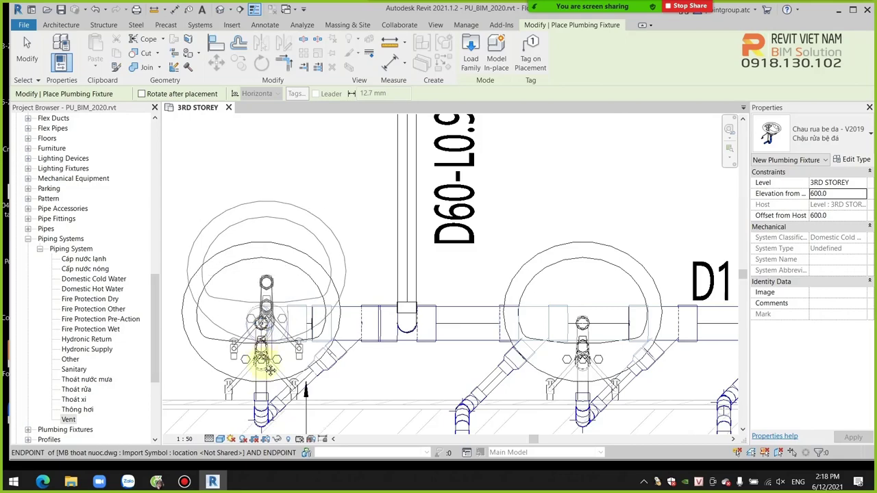
pyautogui.scroll(1, 263, 336)
pyautogui.scroll(2, 263, 336)
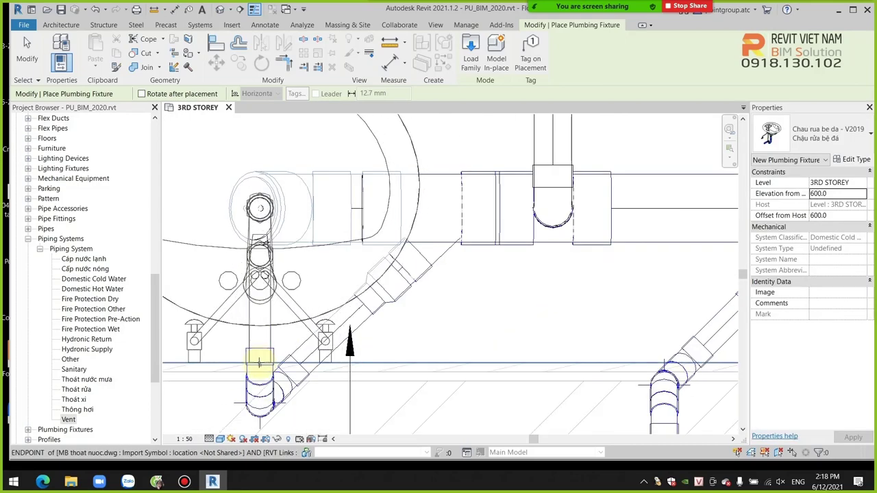
pyautogui.scroll(-2, 391, 323)
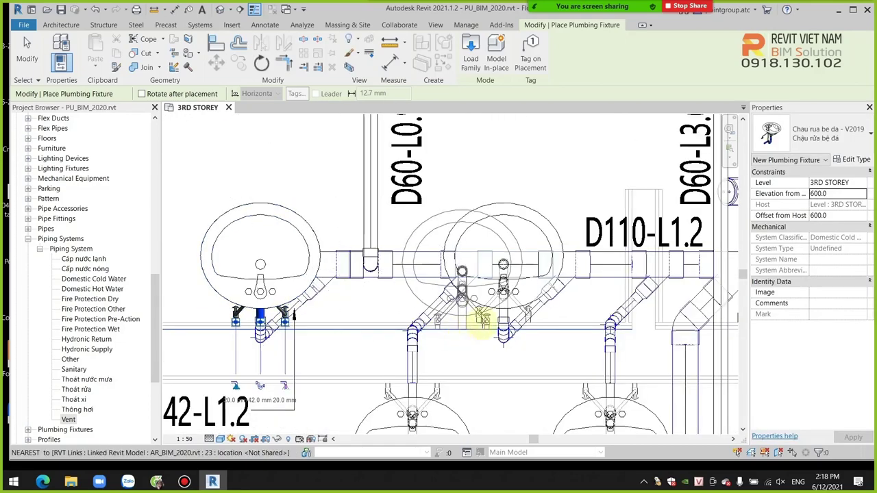
pyautogui.scroll(2, 519, 321)
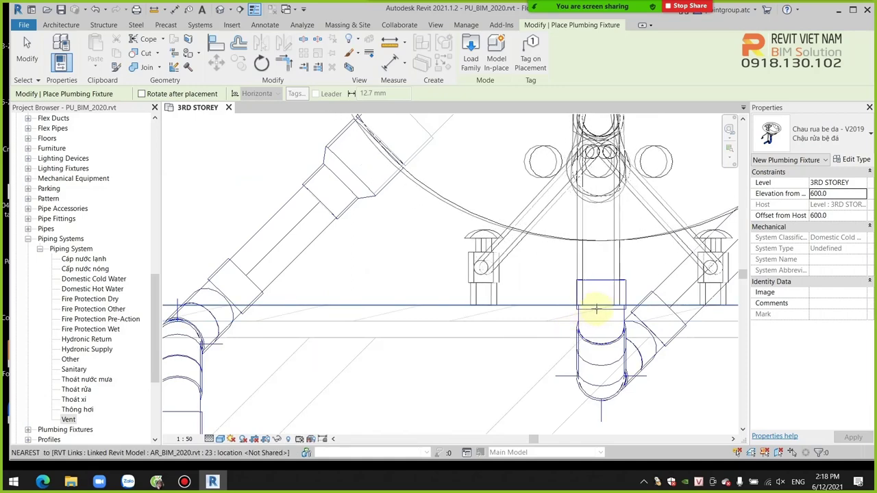
pyautogui.scroll(-1, 486, 296)
pyautogui.scroll(-2, 485, 293)
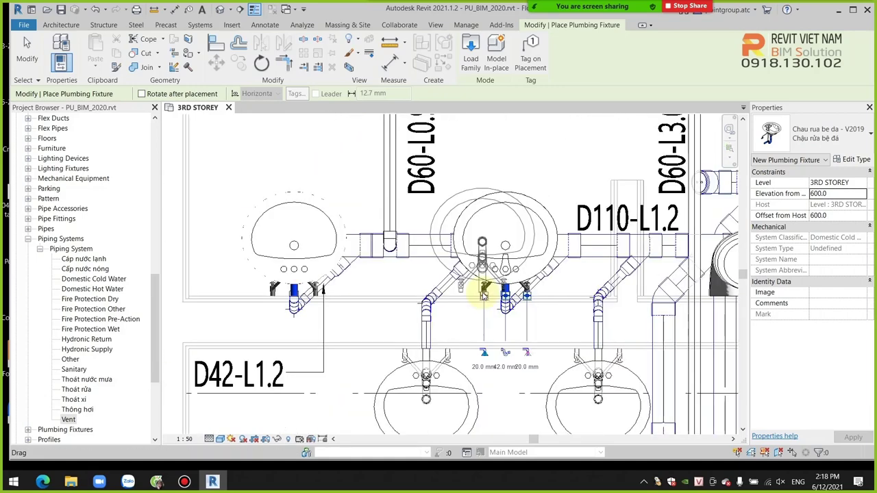
pyautogui.scroll(-1, 507, 315)
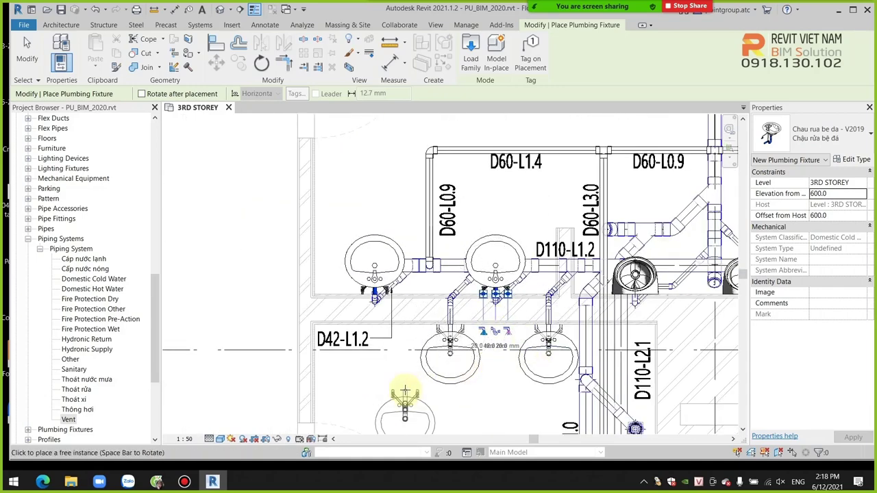
pyautogui.scroll(1, 452, 356)
pyautogui.scroll(2, 454, 333)
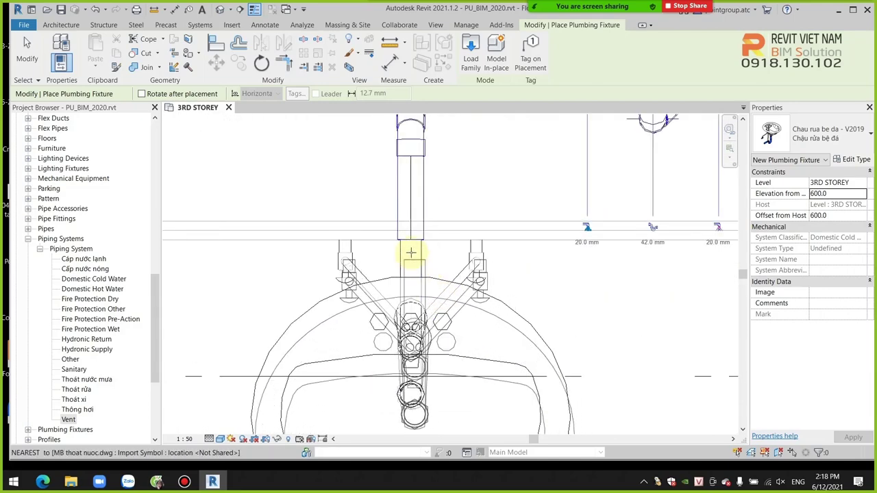
pyautogui.scroll(-1, 409, 240)
pyautogui.scroll(-2, 384, 250)
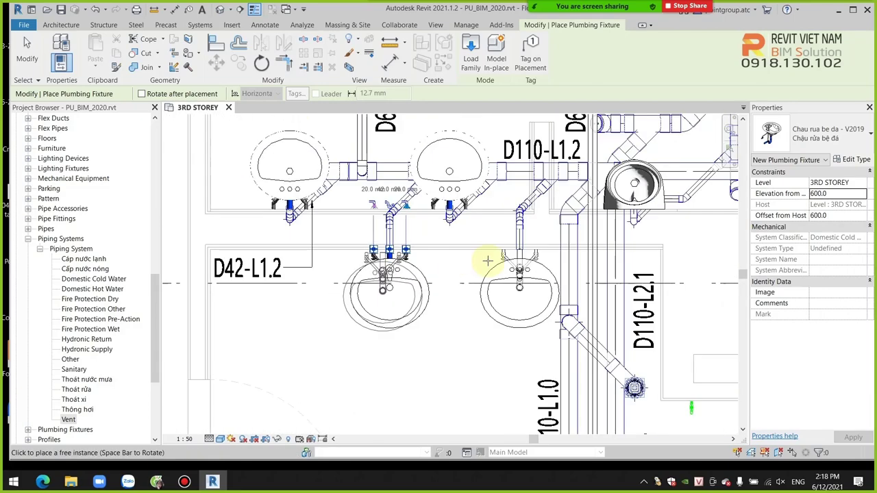
pyautogui.scroll(3, 505, 253)
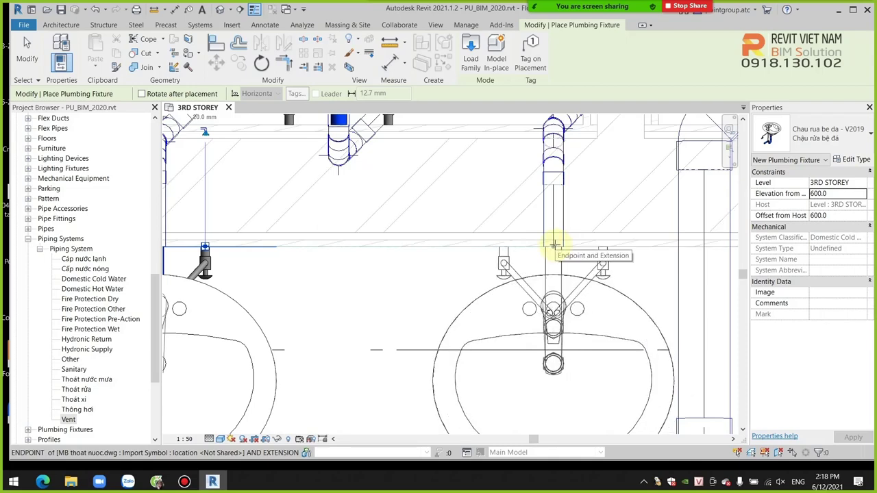
pyautogui.scroll(-1, 506, 254)
pyautogui.scroll(-1, 479, 251)
pyautogui.scroll(-1, 480, 250)
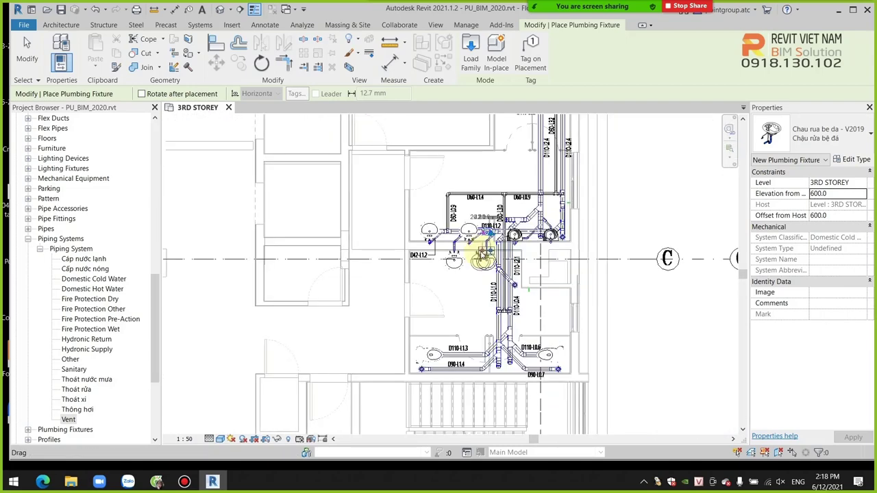
# - Place the washbasin on the lower restroom's right-hand wall beside the D110 risers
pyautogui.moveTo(480, 250)
pyautogui.mouseDown(button='middle')
pyautogui.moveTo(537, 314)
pyautogui.moveTo(514, 316)
pyautogui.mouseUp(button='middle')
pyautogui.scroll(-2, 537, 314)
pyautogui.scroll(1, 513, 317)
pyautogui.scroll(1, 480, 336)
pyautogui.scroll(1, 470, 342)
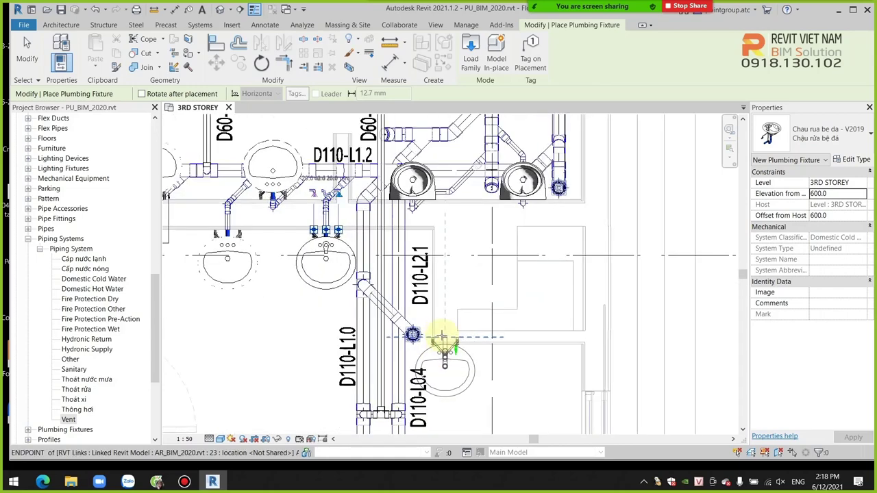
pyautogui.scroll(-1, 468, 350)
pyautogui.moveTo(468, 350)
pyautogui.mouseDown(button='middle')
pyautogui.moveTo(480, 260)
pyautogui.moveTo(492, 241)
pyautogui.mouseUp(button='middle')
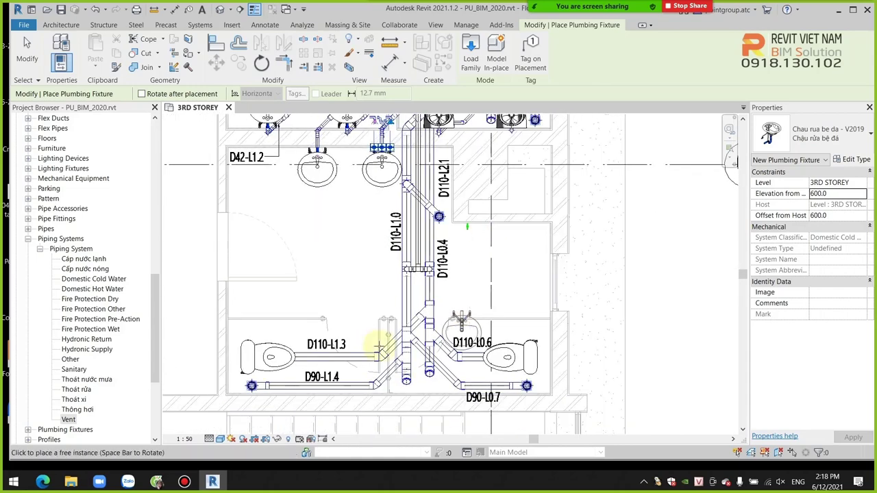
pyautogui.click(568, 216)
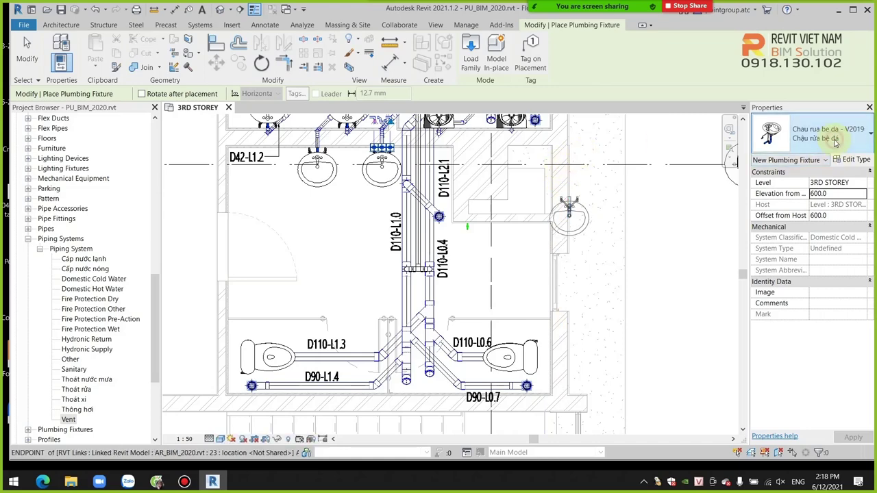
# - Pick the M_Floor Drain - Rectangular : Phễu thu nước sàn D90 type from the type list
pyautogui.click(834, 141)
pyautogui.write('at')
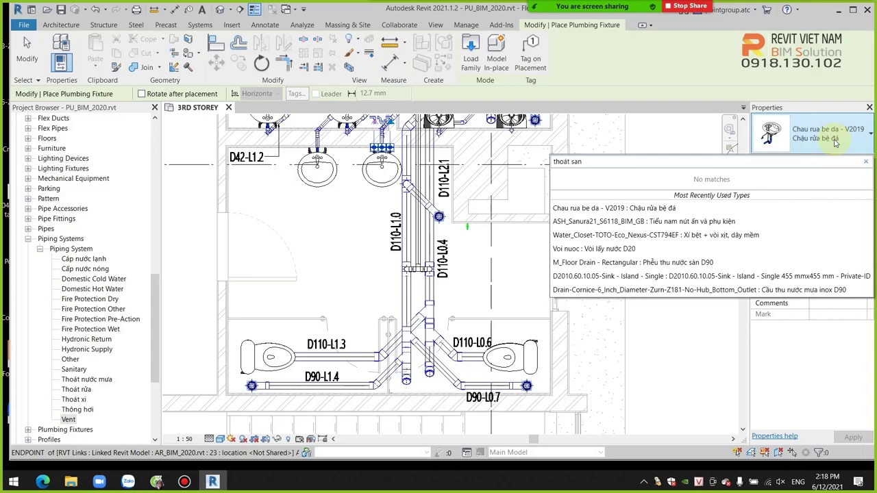
pyautogui.press('BackSpace')
pyautogui.press('BackSpace')
pyautogui.press('BackSpace')
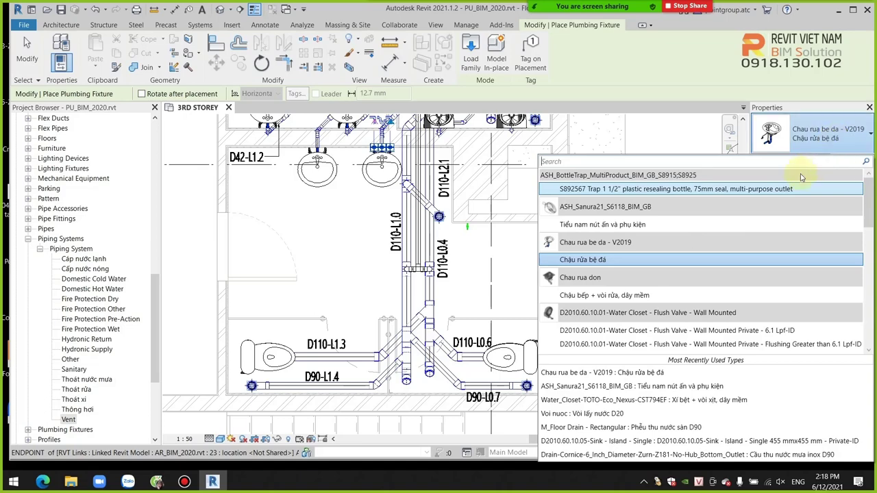
pyautogui.scroll(-2, 784, 225)
pyautogui.scroll(-2, 784, 228)
pyautogui.scroll(-3, 785, 230)
pyautogui.scroll(-1, 785, 230)
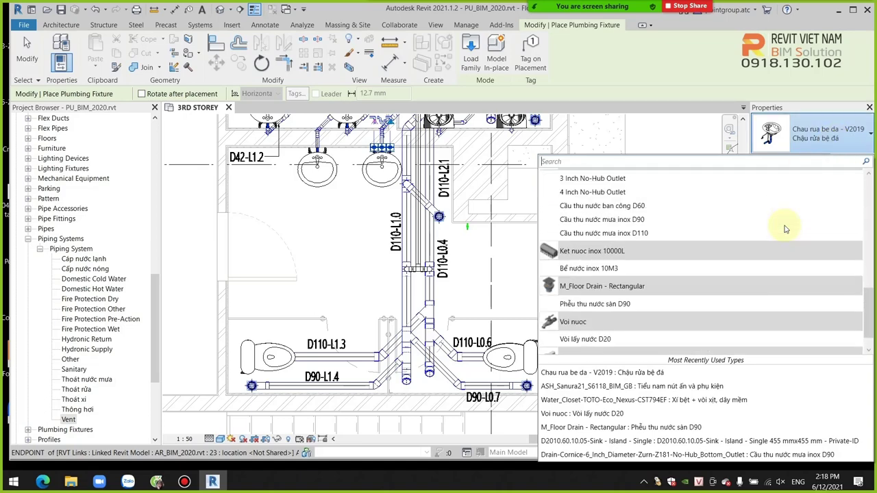
pyautogui.scroll(-1, 786, 229)
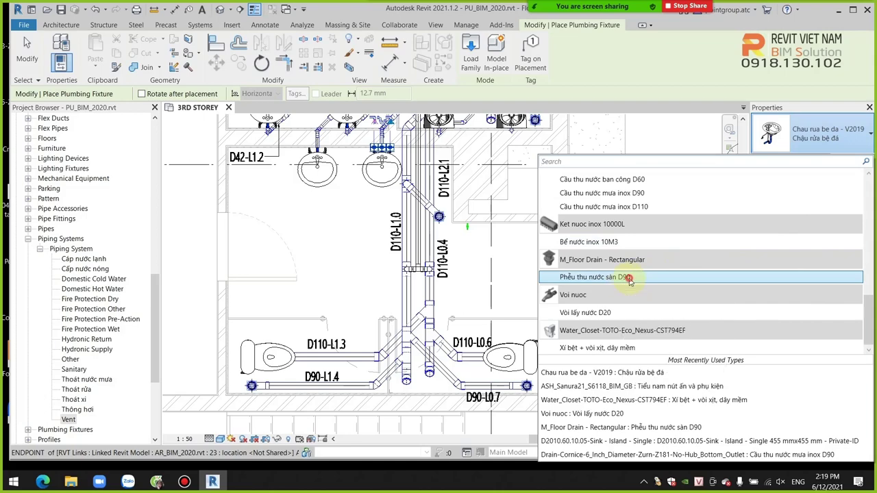
pyautogui.click(630, 279)
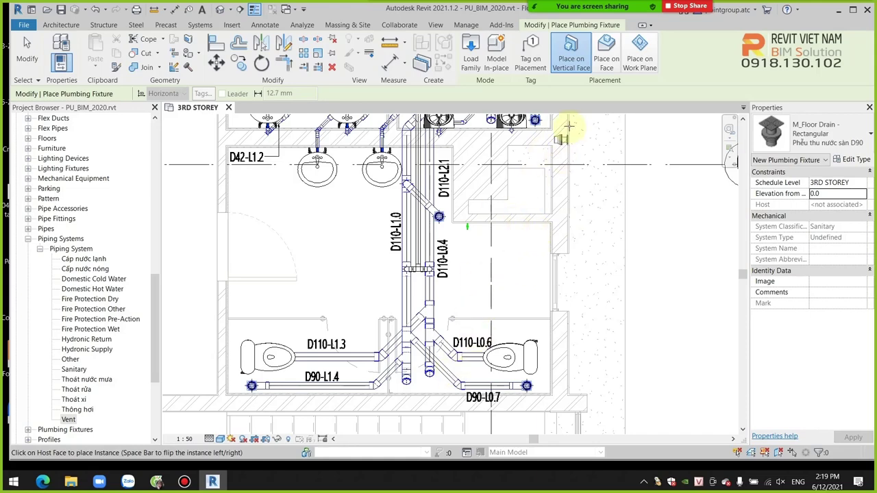
pyautogui.click(606, 63)
pyautogui.scroll(3, 322, 289)
pyautogui.scroll(1, 353, 240)
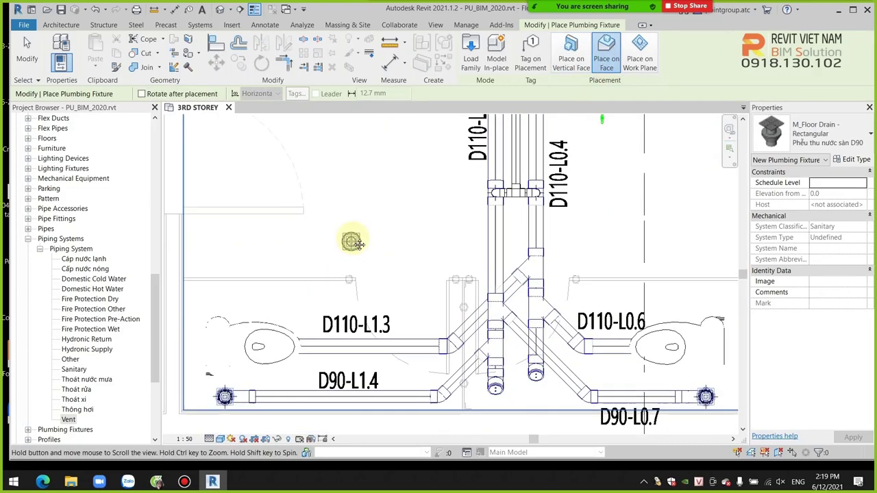
pyautogui.scroll(1, 308, 315)
pyautogui.scroll(2, 287, 345)
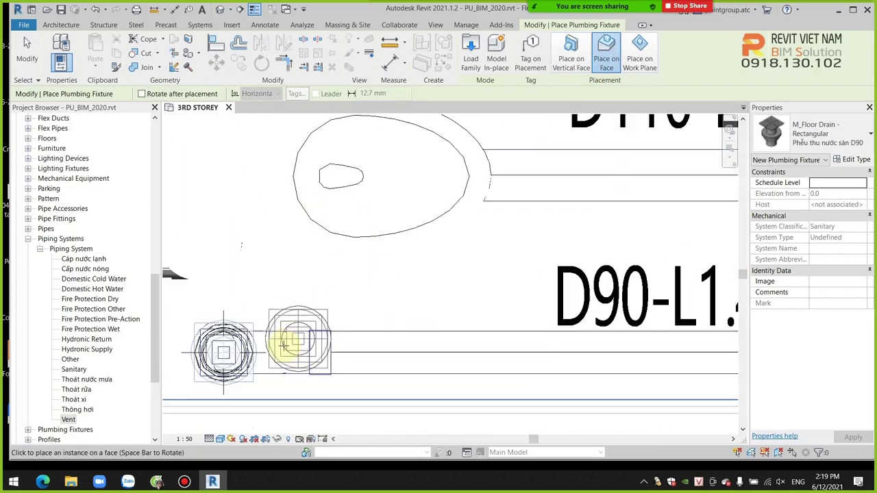
pyautogui.scroll(2, 325, 311)
pyautogui.scroll(1, 322, 311)
pyautogui.scroll(1, 284, 313)
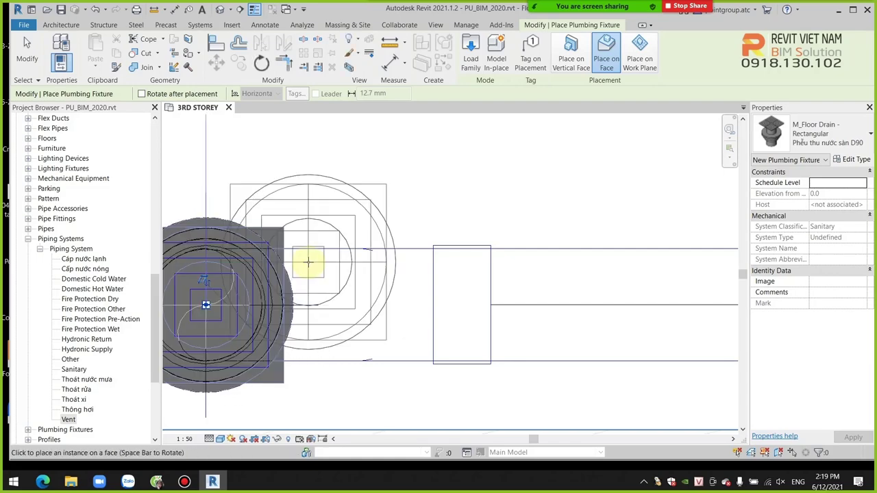
pyautogui.scroll(-3, 286, 270)
pyautogui.scroll(-2, 308, 263)
pyautogui.moveTo(454, 280); pyautogui.dragTo(326, 280, button='middle')
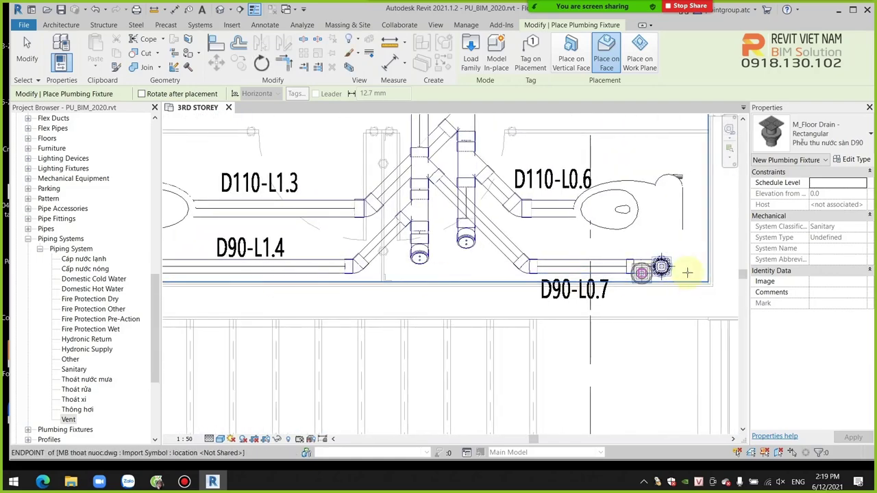
pyautogui.scroll(3, 657, 269)
pyautogui.scroll(2, 648, 267)
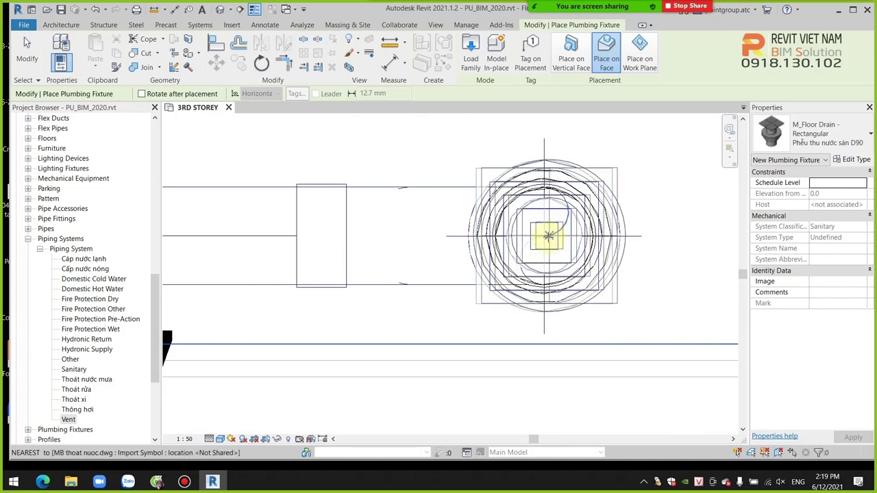
pyautogui.scroll(-2, 548, 237)
pyautogui.scroll(-3, 558, 268)
pyautogui.scroll(-2, 561, 264)
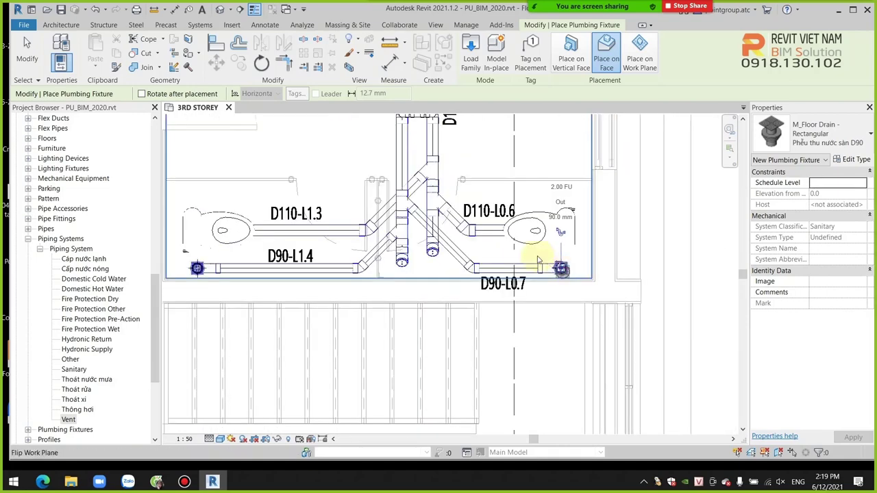
pyautogui.moveTo(538, 254); pyautogui.dragTo(527, 329, button='middle')
pyautogui.moveTo(513, 290); pyautogui.dragTo(513, 346, button='middle')
pyautogui.scroll(3, 454, 190)
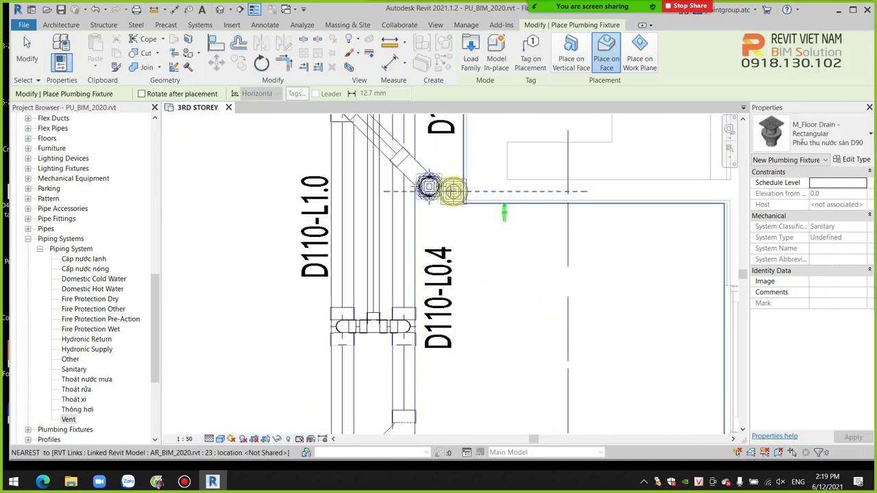
pyautogui.scroll(2, 444, 192)
pyautogui.scroll(1, 444, 192)
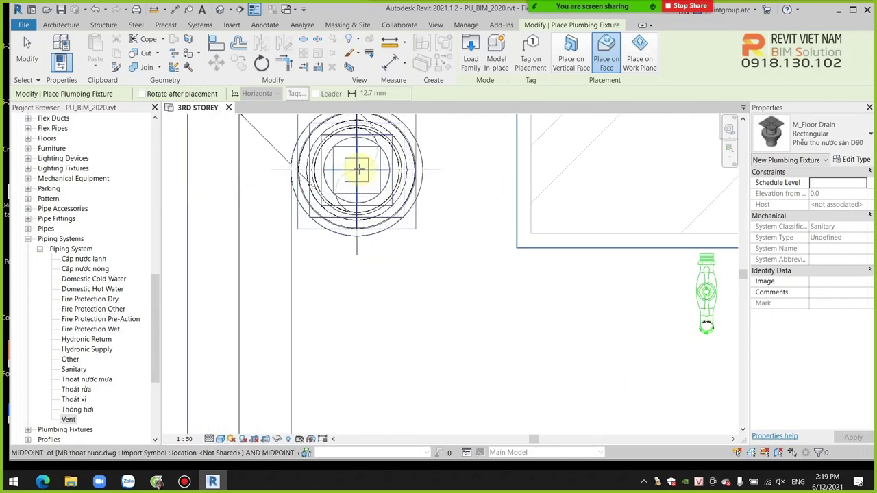
pyautogui.scroll(-2, 406, 227)
pyautogui.scroll(-3, 423, 239)
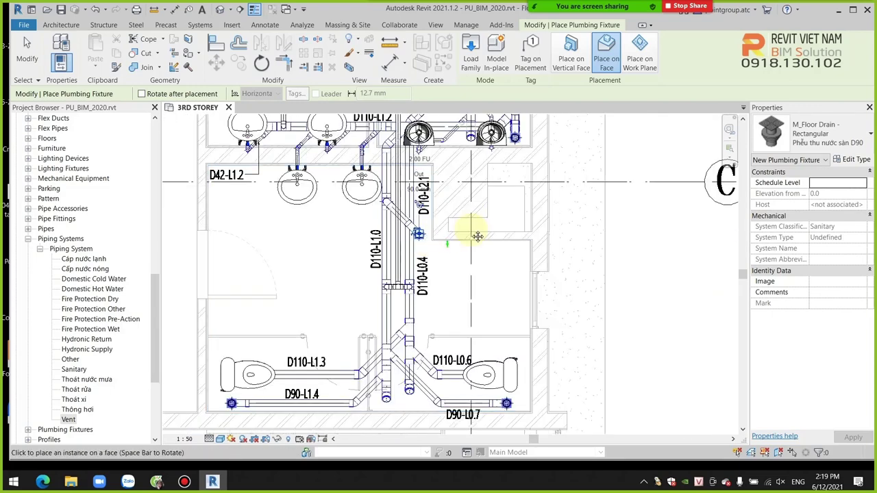
# - Place a D90 floor drain at the D90-L0.8 drain point in the upper restroom
pyautogui.moveTo(470, 235); pyautogui.dragTo(472, 256, button='middle')
pyautogui.scroll(2, 534, 181)
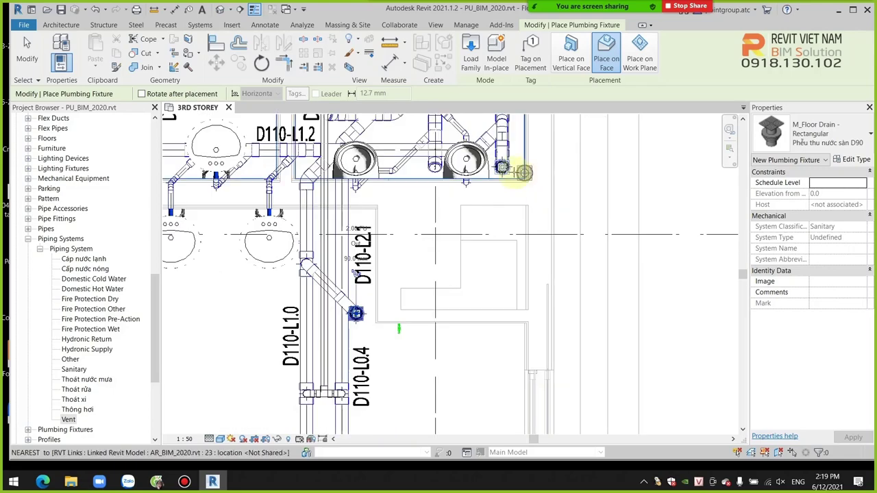
pyautogui.scroll(3, 483, 159)
pyautogui.scroll(3, 483, 159)
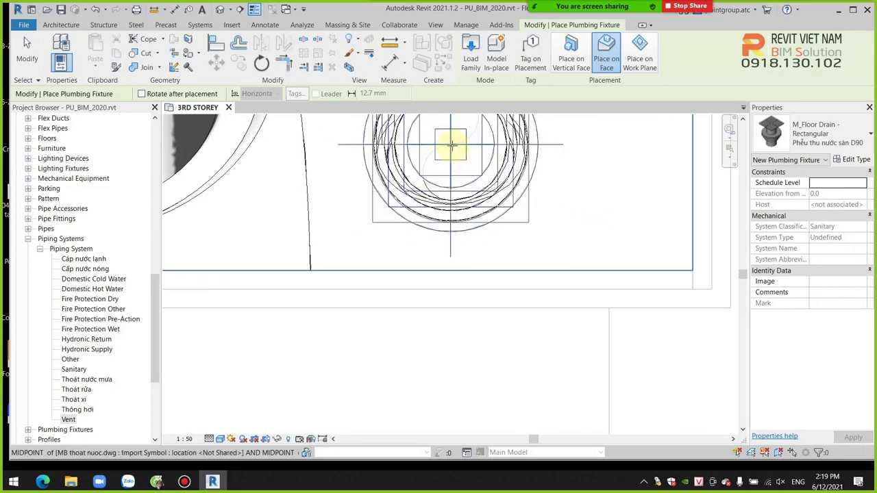
pyautogui.scroll(-3, 472, 228)
pyautogui.scroll(-3, 483, 225)
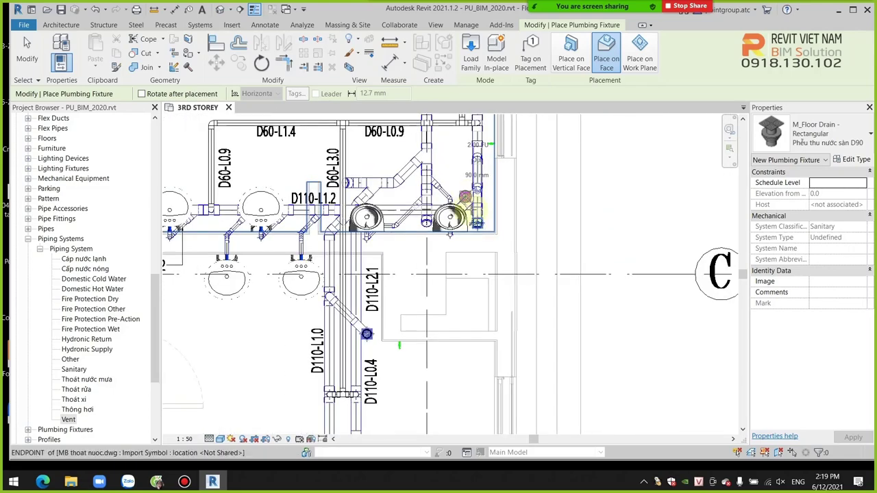
pyautogui.moveTo(463, 201); pyautogui.dragTo(477, 262, button='middle')
pyautogui.scroll(-3, 477, 261)
pyautogui.moveTo(442, 228); pyautogui.dragTo(454, 246, button='middle')
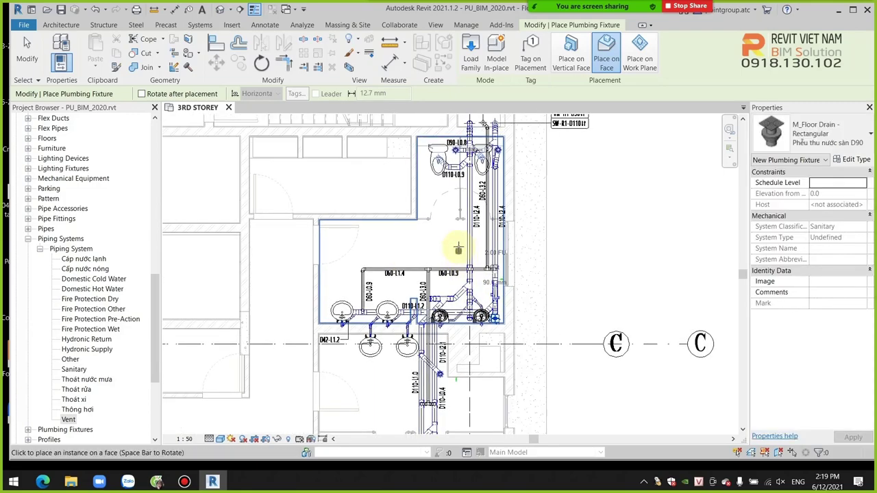
pyautogui.scroll(3, 469, 142)
pyautogui.scroll(3, 454, 149)
pyautogui.scroll(1, 466, 143)
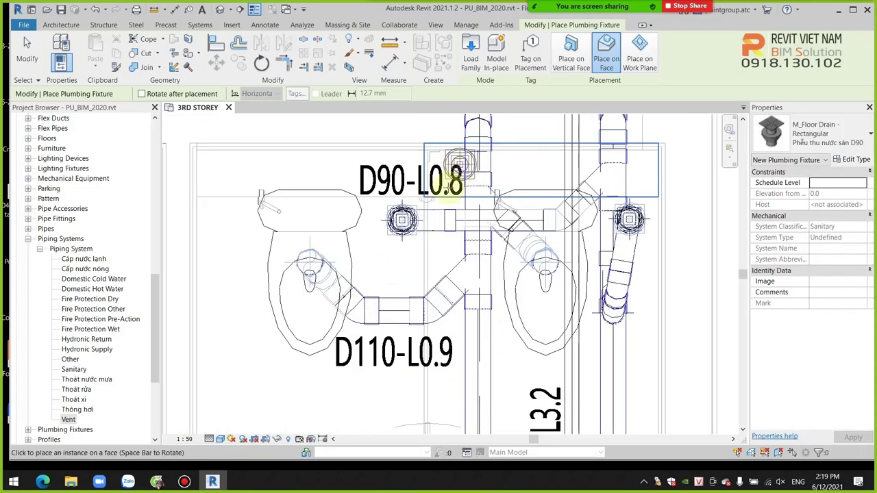
pyautogui.scroll(3, 456, 172)
pyautogui.scroll(5, 398, 237)
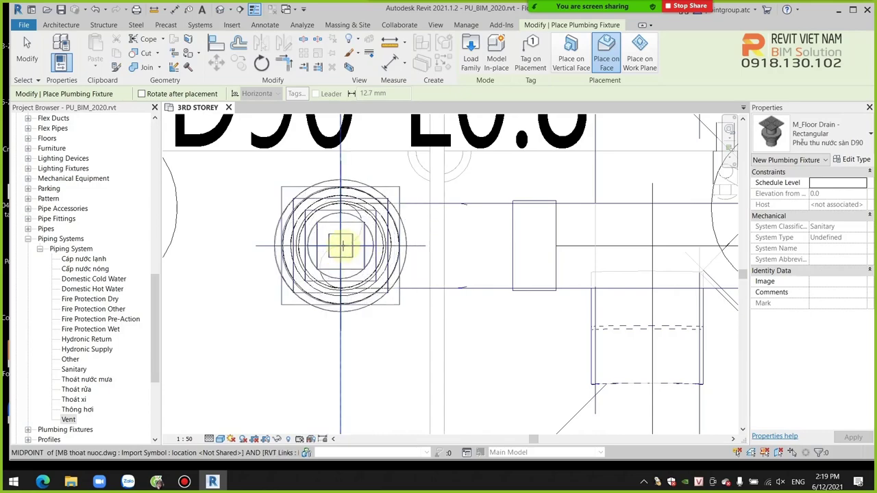
pyautogui.click(315, 236)
# - Place a second floor drain at the neighbouring pipe-end drain point, then exit placement
pyautogui.scroll(-5, 319, 235)
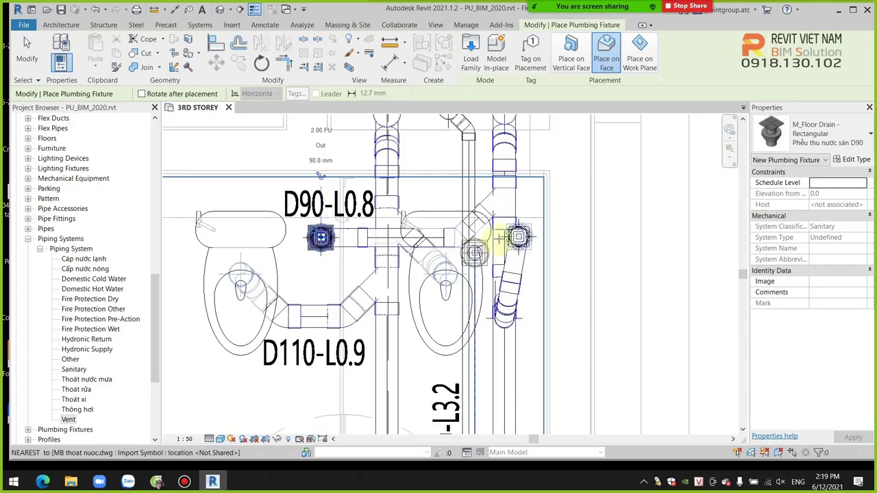
pyautogui.scroll(3, 525, 236)
pyautogui.scroll(3, 525, 236)
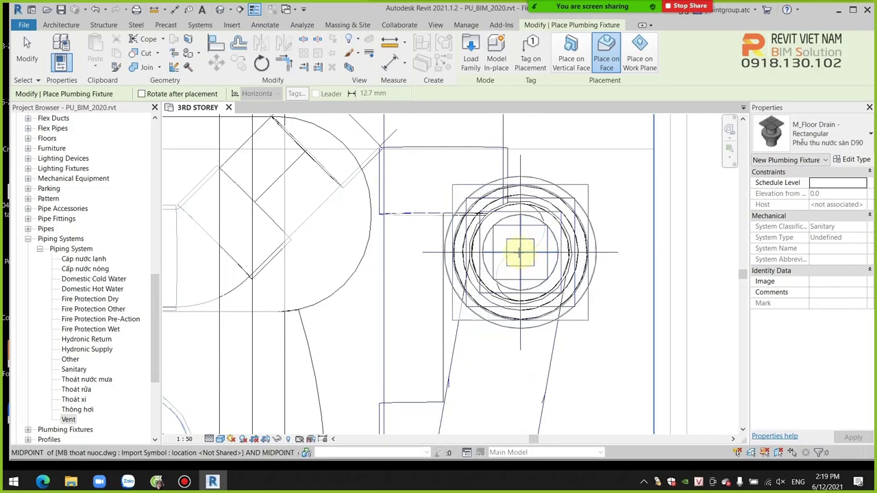
pyautogui.click(519, 253)
pyautogui.scroll(-3, 520, 253)
pyautogui.scroll(-2, 520, 252)
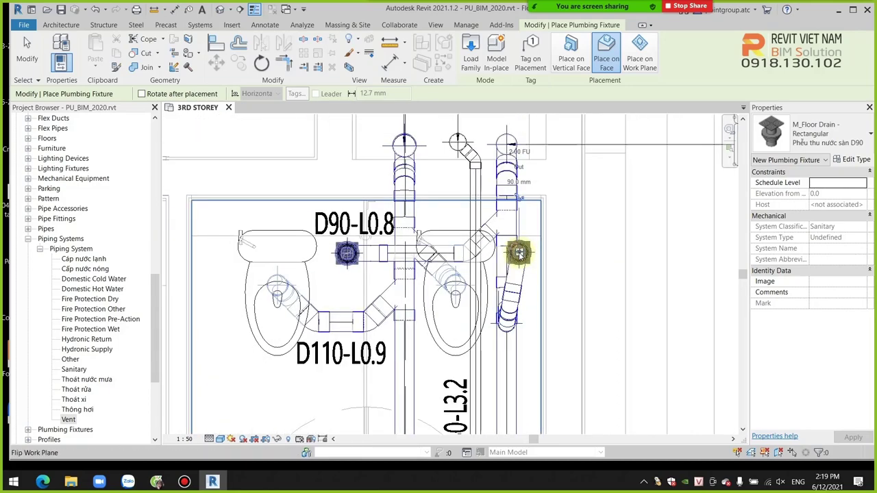
pyautogui.press('Escape')
pyautogui.press('Escape')
pyautogui.scroll(-5, 470, 274)
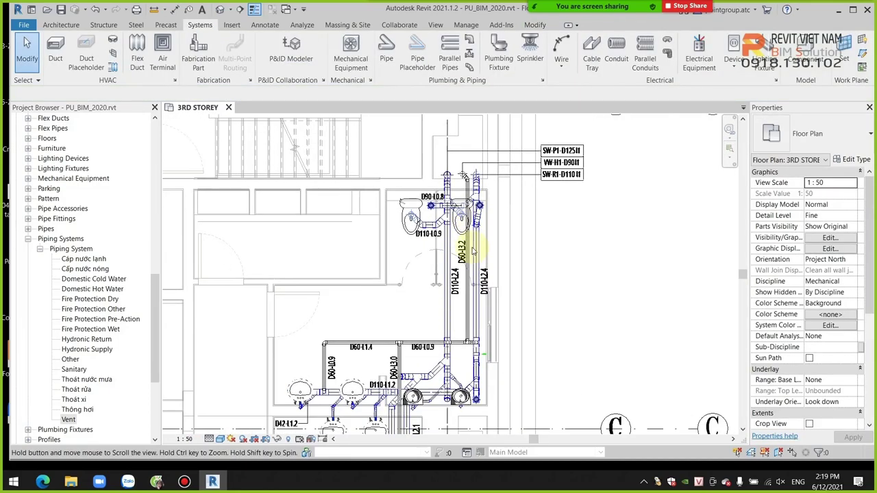
pyautogui.moveTo(470, 274)
pyautogui.mouseDown(button='middle')
pyautogui.moveTo(490, 300)
pyautogui.moveTo(541, 307)
pyautogui.moveTo(401, 294)
pyautogui.mouseUp(button='middle')
pyautogui.scroll(2, 401, 294)
pyautogui.scroll(-3, 473, 308)
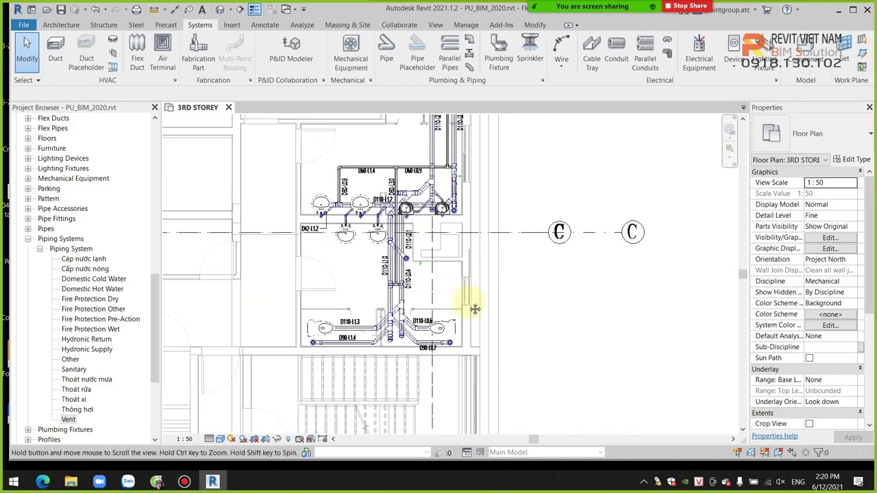
pyautogui.moveTo(473, 308)
pyautogui.mouseDown(button='middle')
pyautogui.moveTo(377, 301)
pyautogui.moveTo(428, 153)
pyautogui.mouseUp(button='middle')
pyautogui.scroll(2, 377, 301)
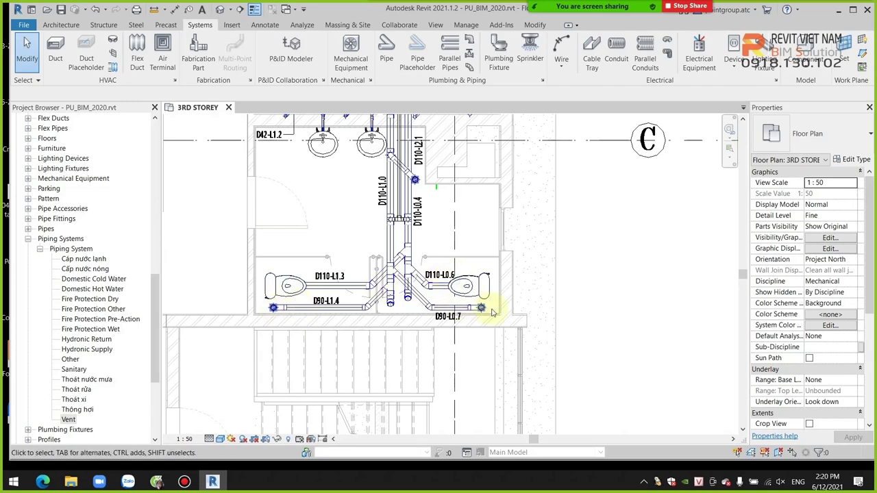
pyautogui.scroll(2, 491, 312)
pyautogui.scroll(-4, 475, 307)
pyautogui.scroll(1, 475, 251)
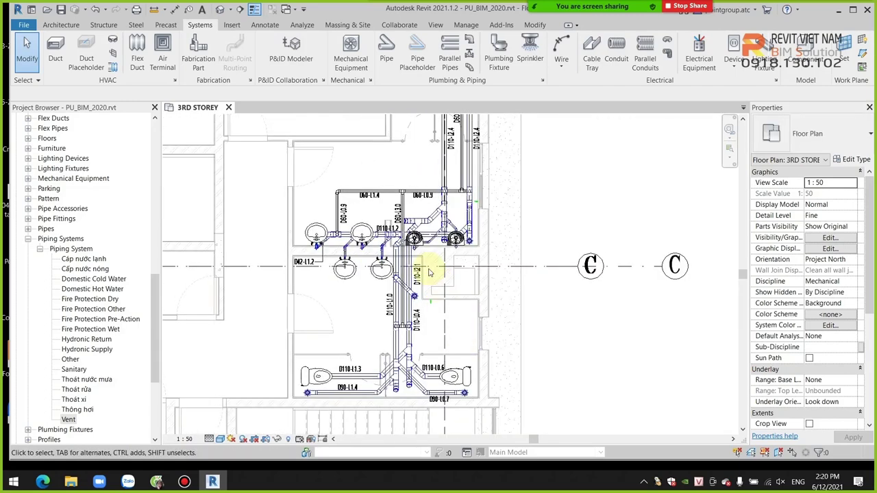
pyautogui.scroll(1, 430, 272)
pyautogui.scroll(-2, 466, 268)
pyautogui.scroll(-1, 512, 278)
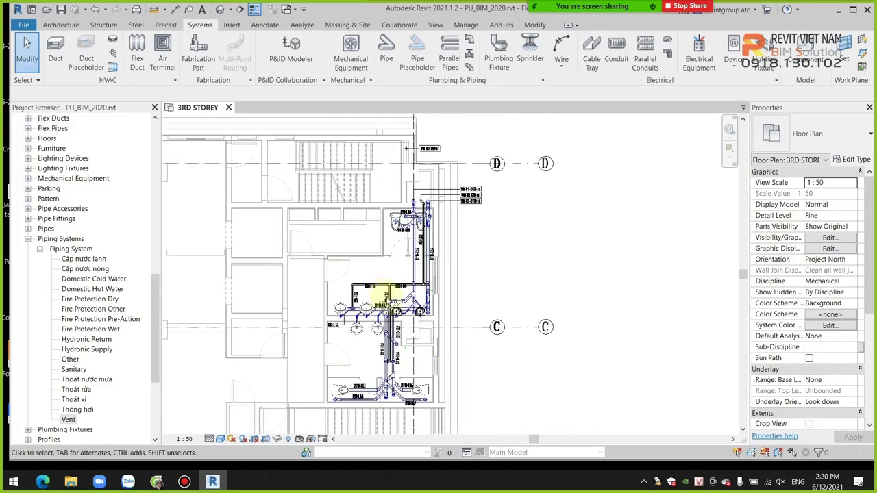
pyautogui.scroll(5, 387, 295)
pyautogui.scroll(-1, 446, 297)
pyautogui.scroll(-2, 411, 293)
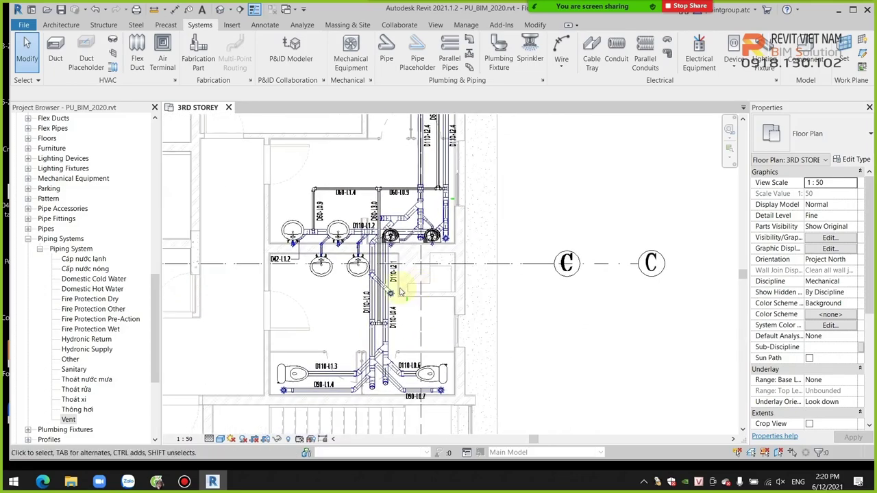
pyautogui.scroll(1, 401, 293)
pyautogui.moveTo(420, 278); pyautogui.dragTo(443, 240, button='middle')
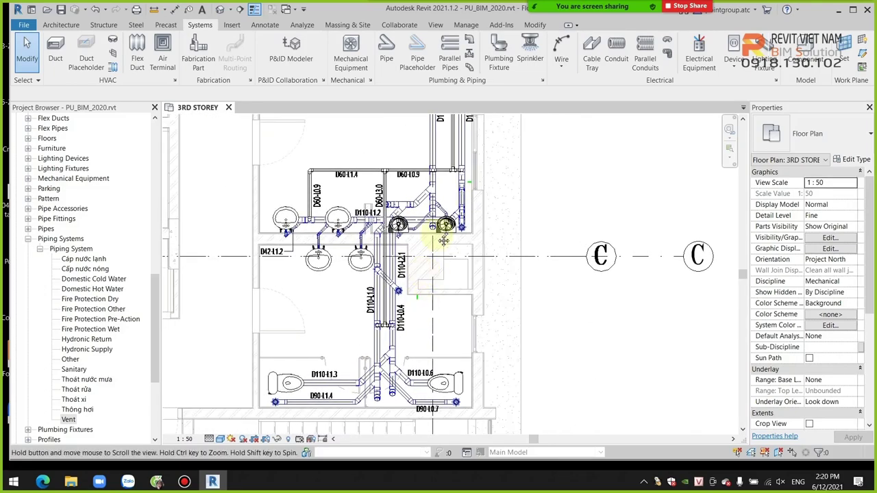
pyautogui.scroll(-2, 442, 253)
pyautogui.scroll(1, 441, 264)
pyautogui.scroll(-1, 442, 288)
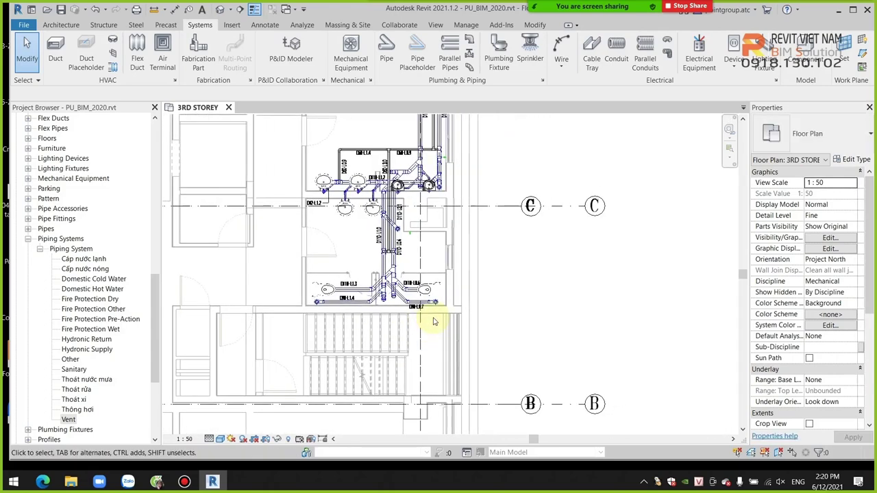